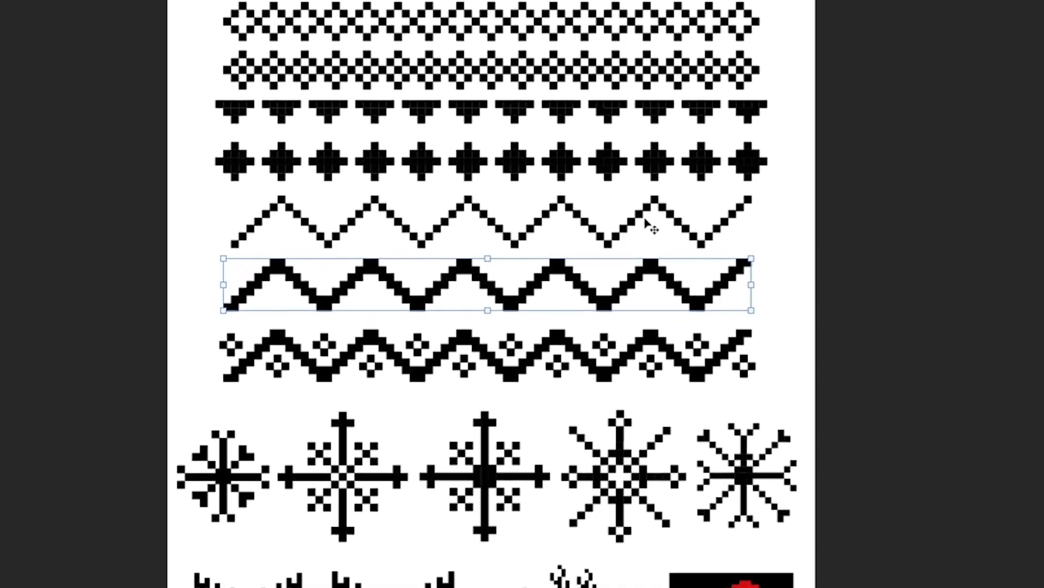
# Step: Examine the pixel-art borders, snowflakes, reindeer, Santa hat, hearts, trees and small elements on the xmas lines.psd sheet
pyautogui.scroll(-2, 659, 201)
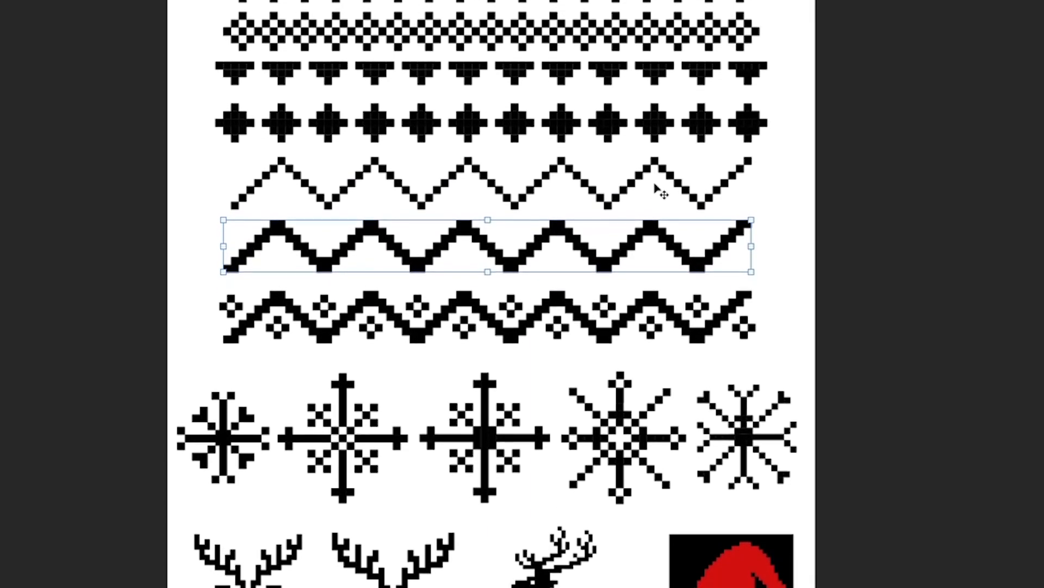
pyautogui.scroll(-2, 651, 166)
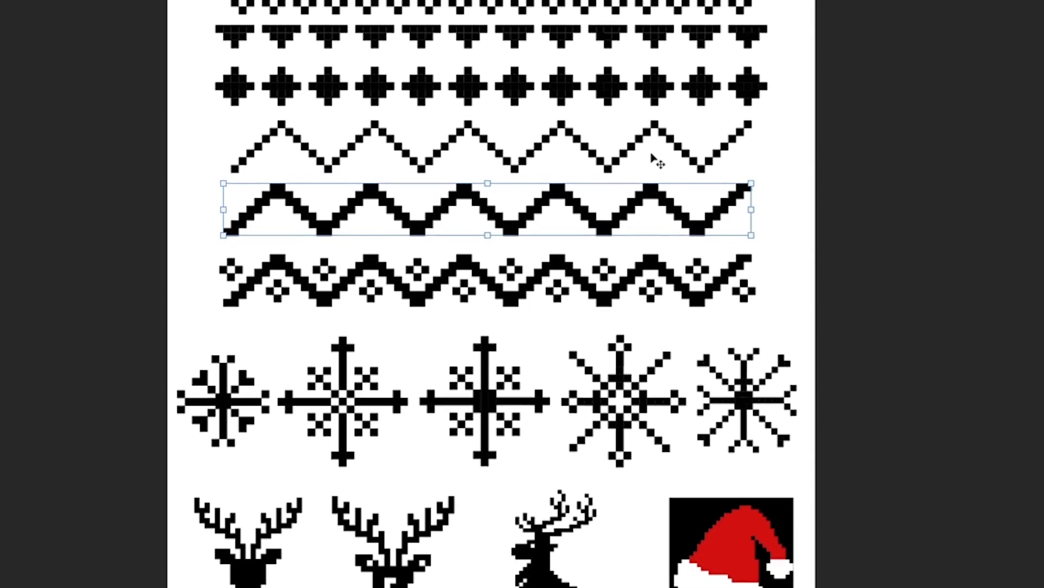
pyautogui.scroll(-1, 642, 146)
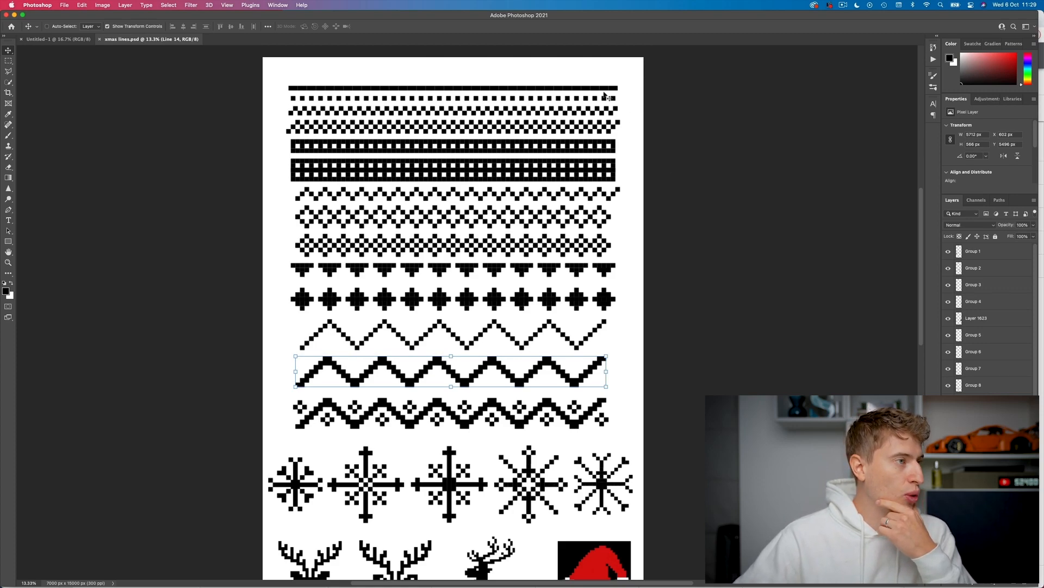
pyautogui.scroll(-3, 517, 357)
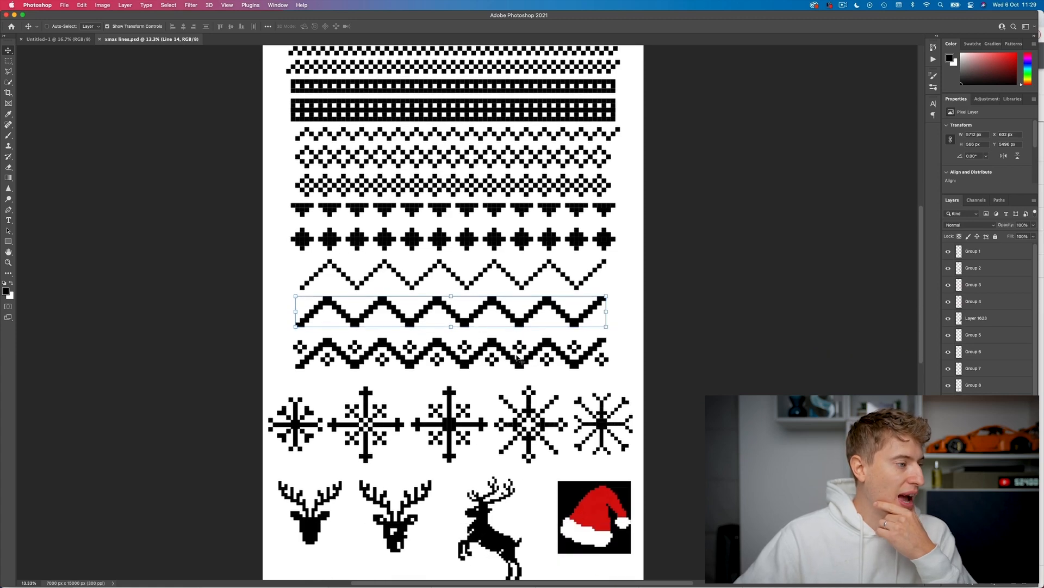
pyautogui.scroll(-3, 605, 401)
pyautogui.scroll(-1, 612, 380)
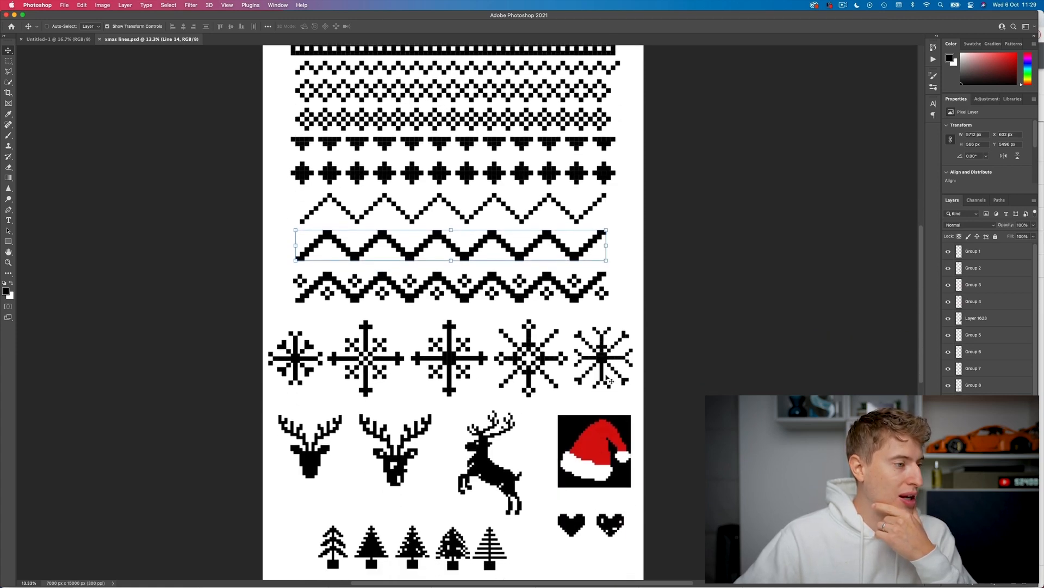
pyautogui.scroll(-3, 468, 436)
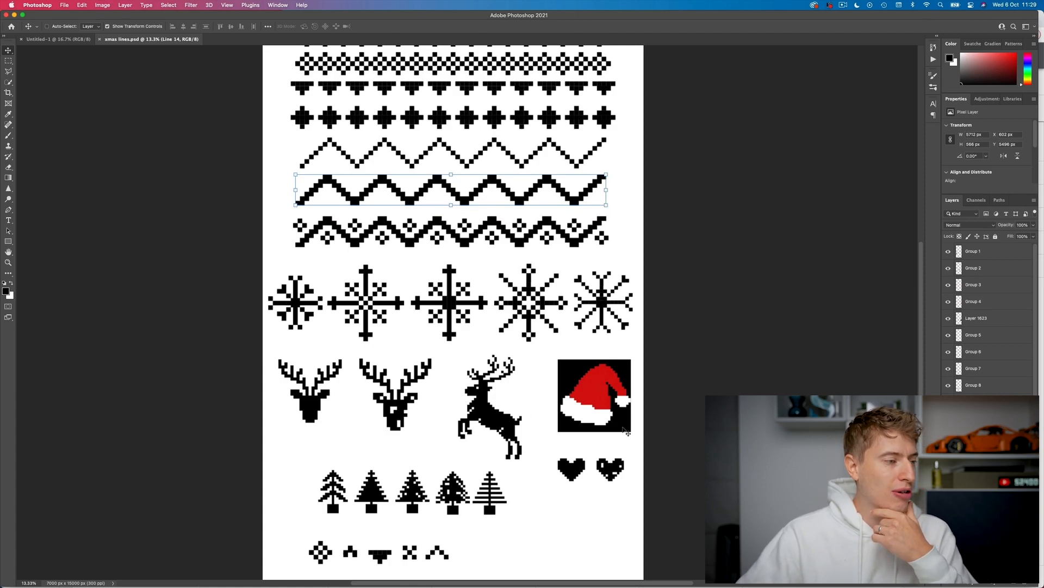
pyautogui.scroll(-3, 596, 420)
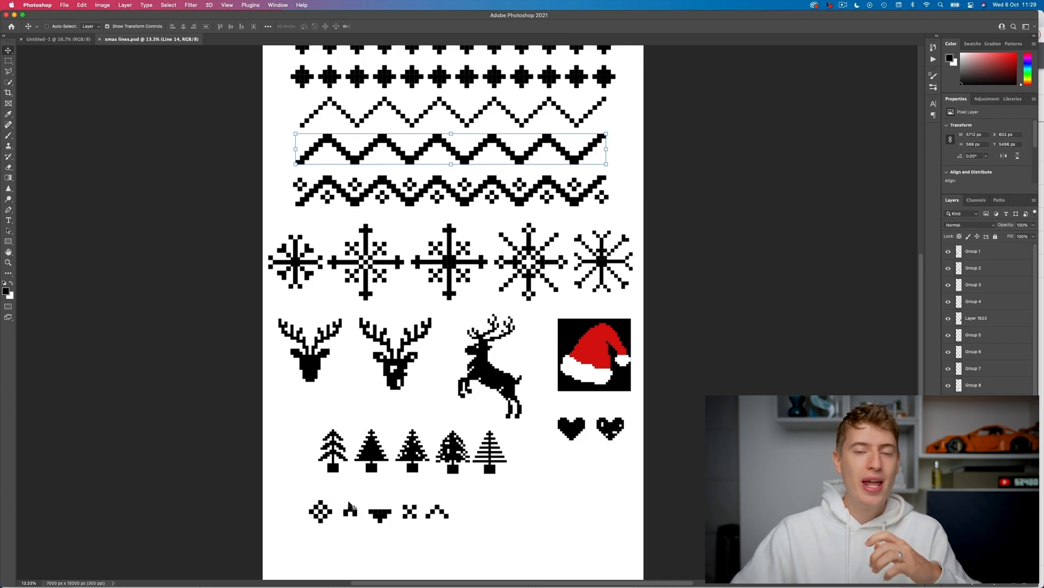
pyautogui.scroll(3, 410, 443)
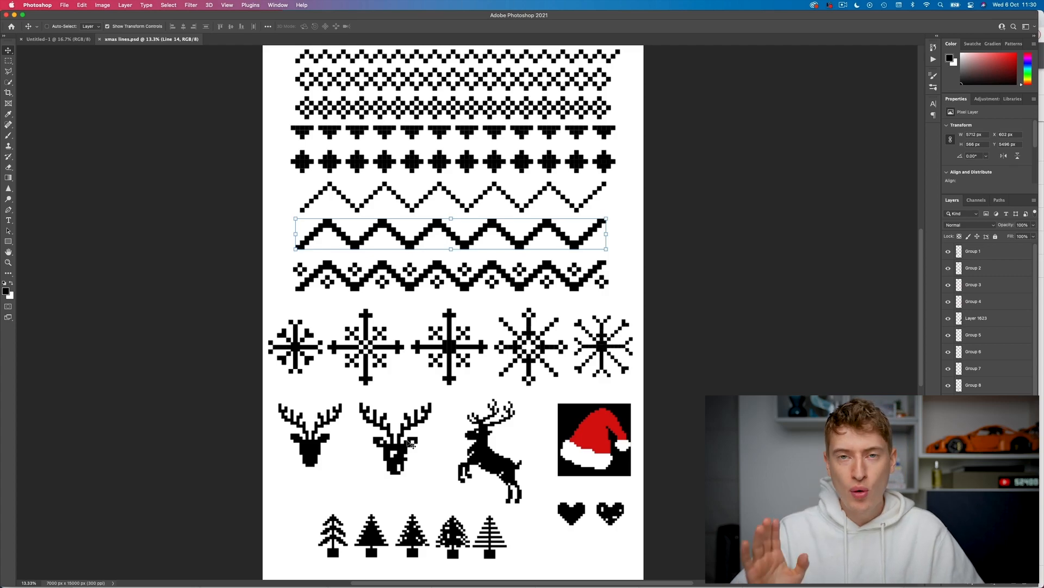
# Step: Switch to the christmas assets folder in Finder and preview element 1.png
pyautogui.hotkey('ctrl', 'Up')
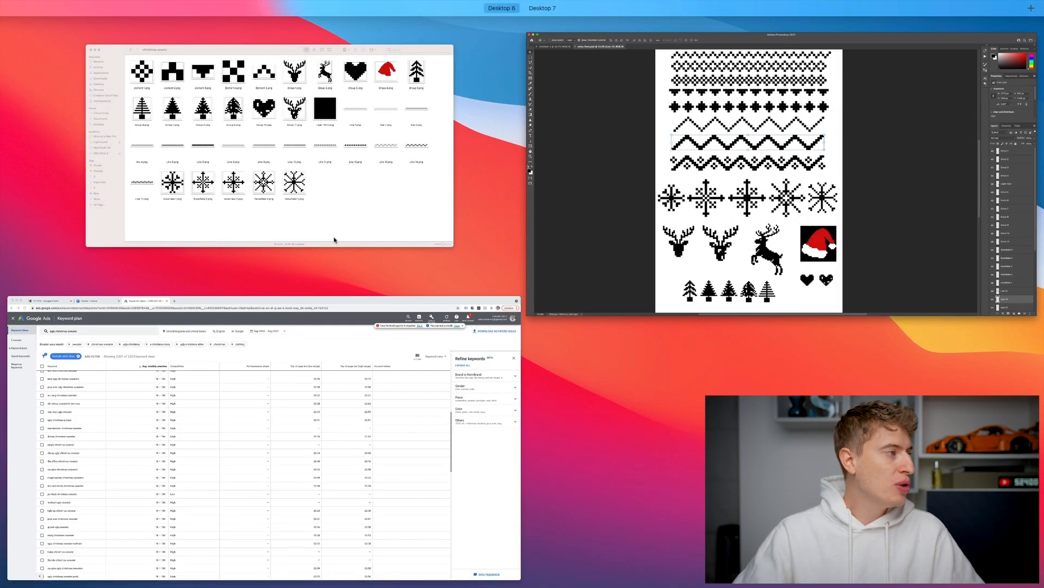
pyautogui.click(305, 190)
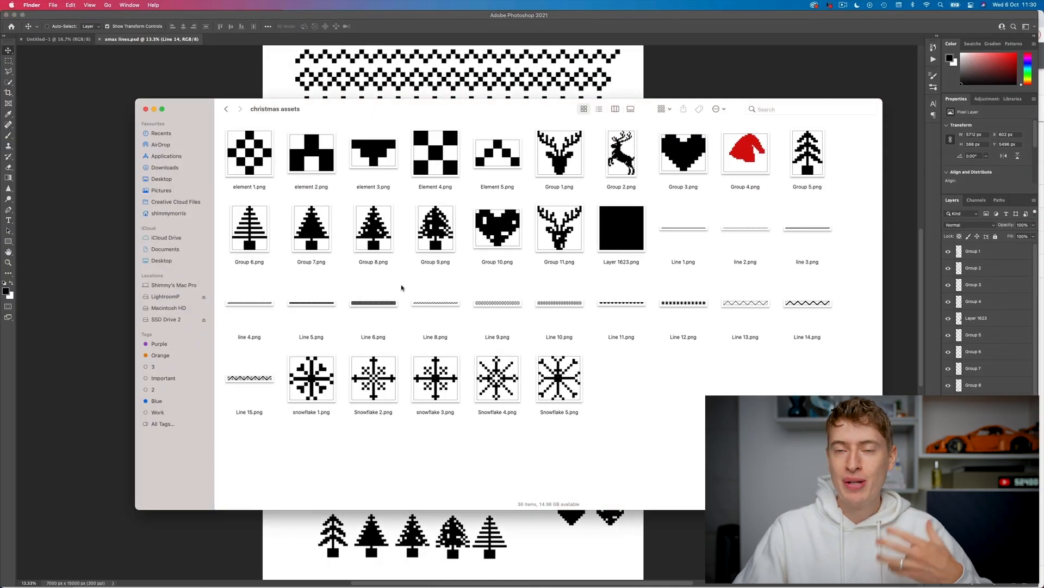
pyautogui.click(253, 147)
pyautogui.press('space')
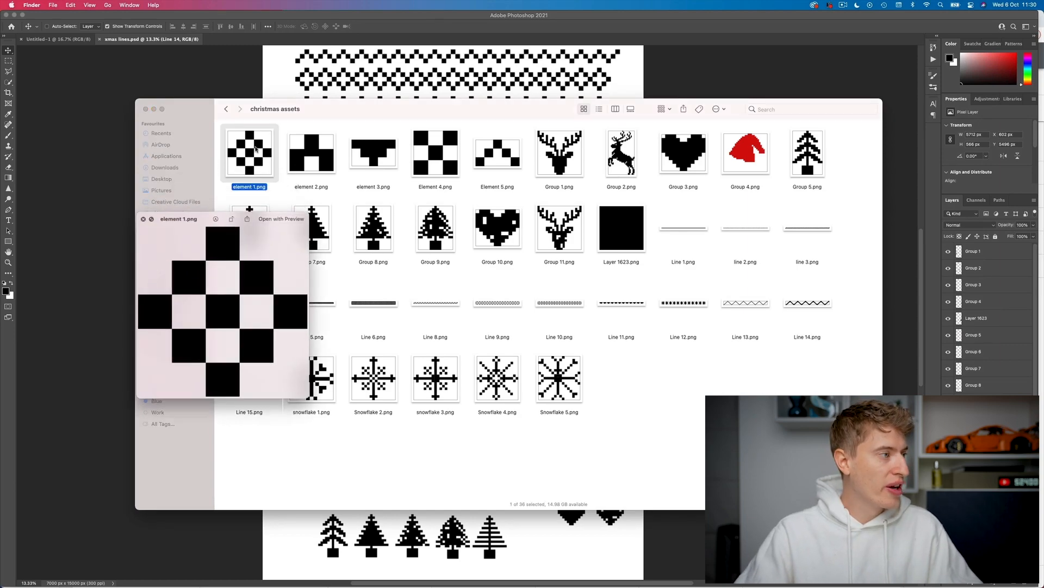
# Step: Preview more PNG assets in the folder, from the small elements to line 3.png and back to Group 8.png, and close the preview
pyautogui.press('Right')
pyautogui.press('Right')
pyautogui.press('Right')
pyautogui.press('Right')
pyautogui.press('Right')
pyautogui.press('Right')
pyautogui.press('Right')
pyautogui.press('Right')
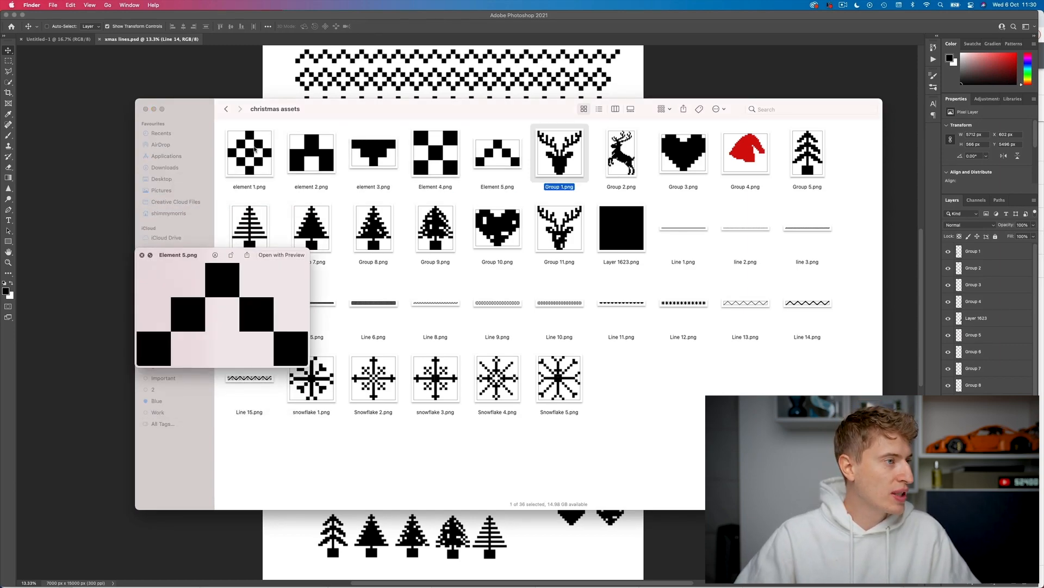
pyautogui.press('Right')
pyautogui.press('Down')
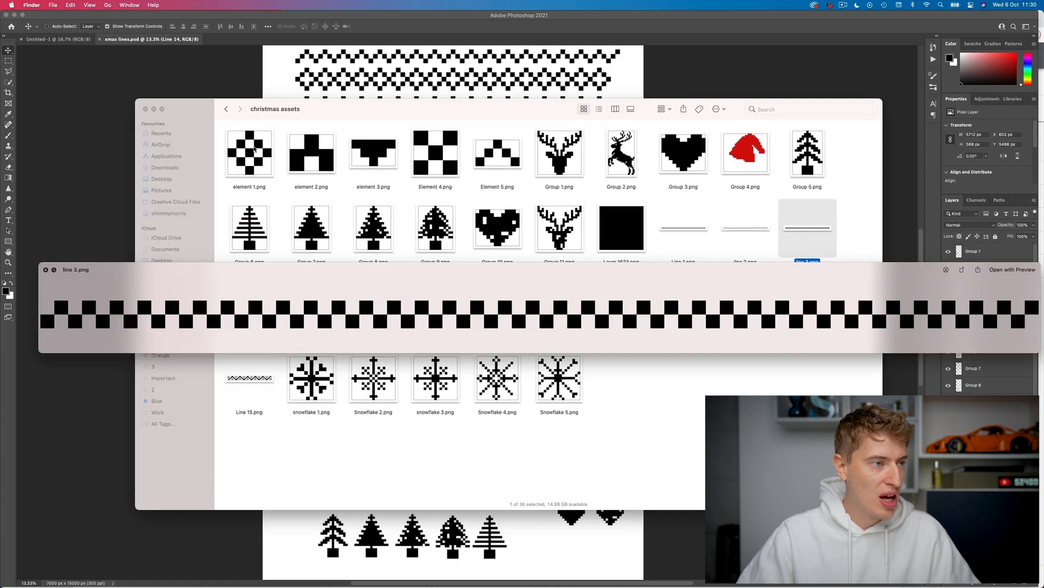
pyautogui.press('Left')
pyautogui.press('Left')
pyautogui.press('Left')
pyautogui.press('Left')
pyautogui.press('Left')
pyautogui.press('Left')
pyautogui.press('Left')
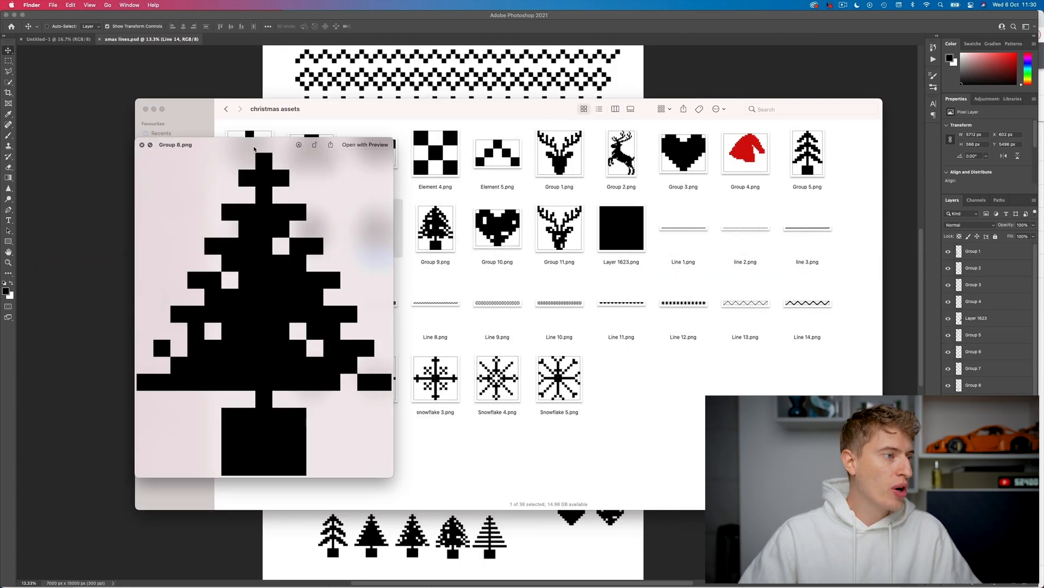
pyautogui.press('space')
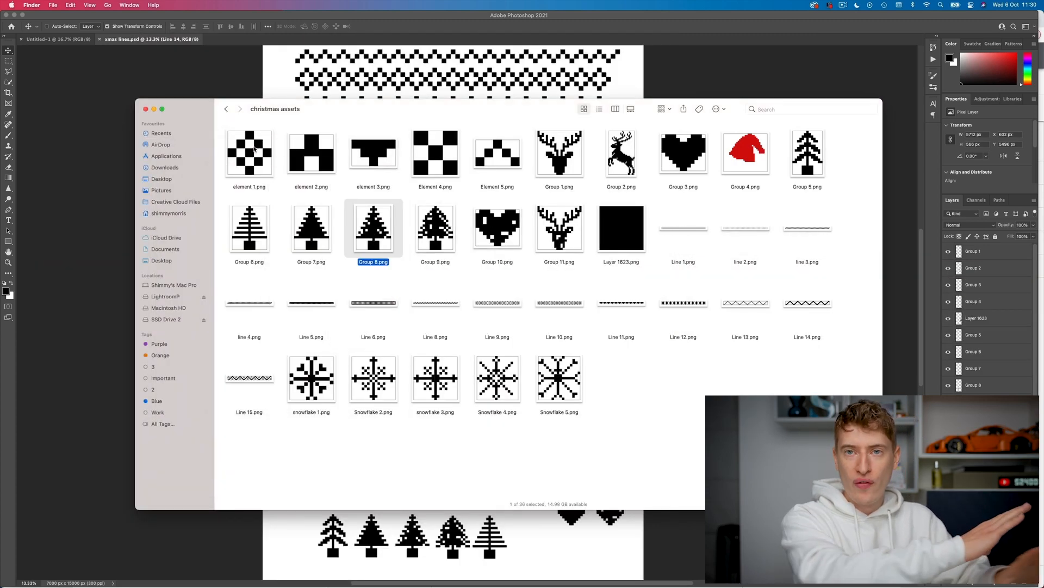
# Step: Select Line 1.png in the assets folder and return to the xmas lines.psd sheet in Photoshop
pyautogui.click(673, 227)
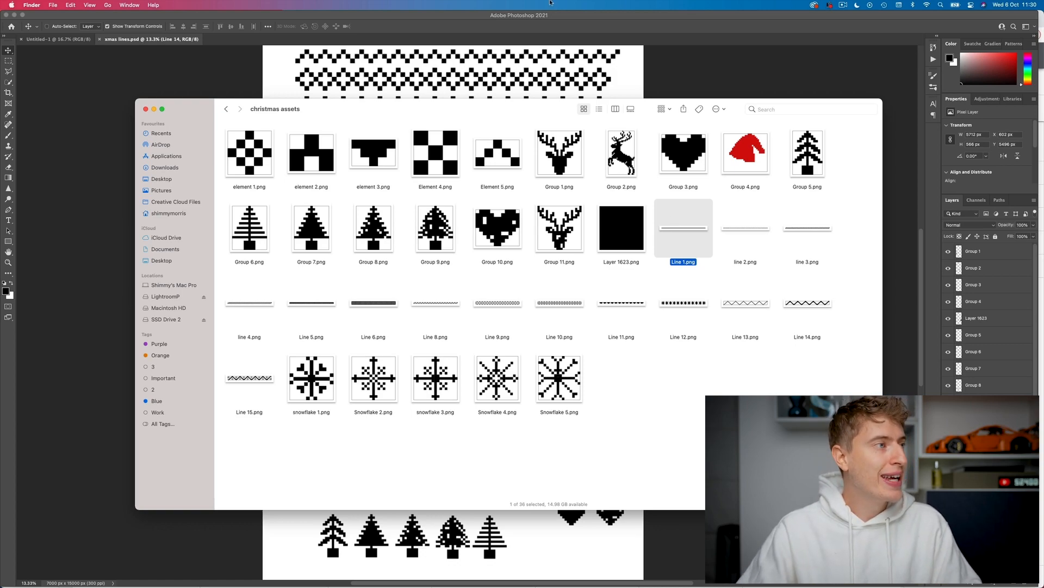
pyautogui.click(547, 17)
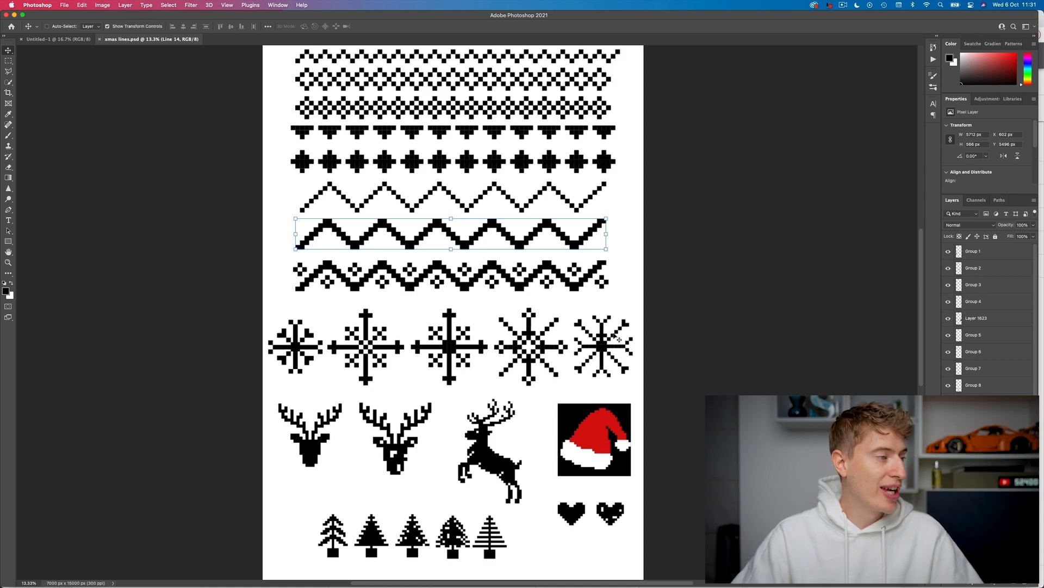
pyautogui.scroll(3, 601, 342)
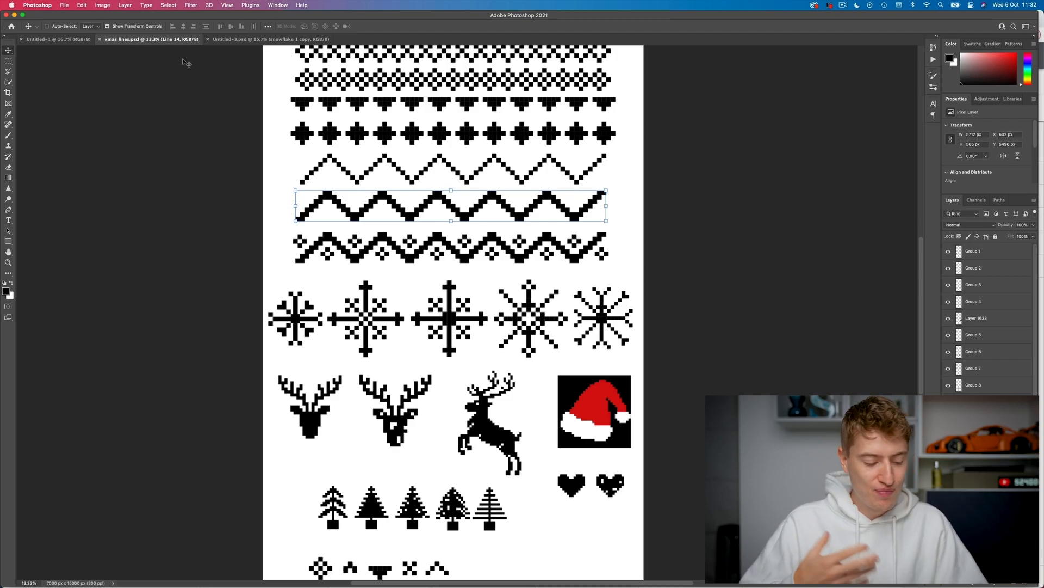
# Step: Switch to Chrome and examine the VT323 typeface's sample text and glyphs on Google Fonts
pyautogui.hotkey('ctrl', 'Up')
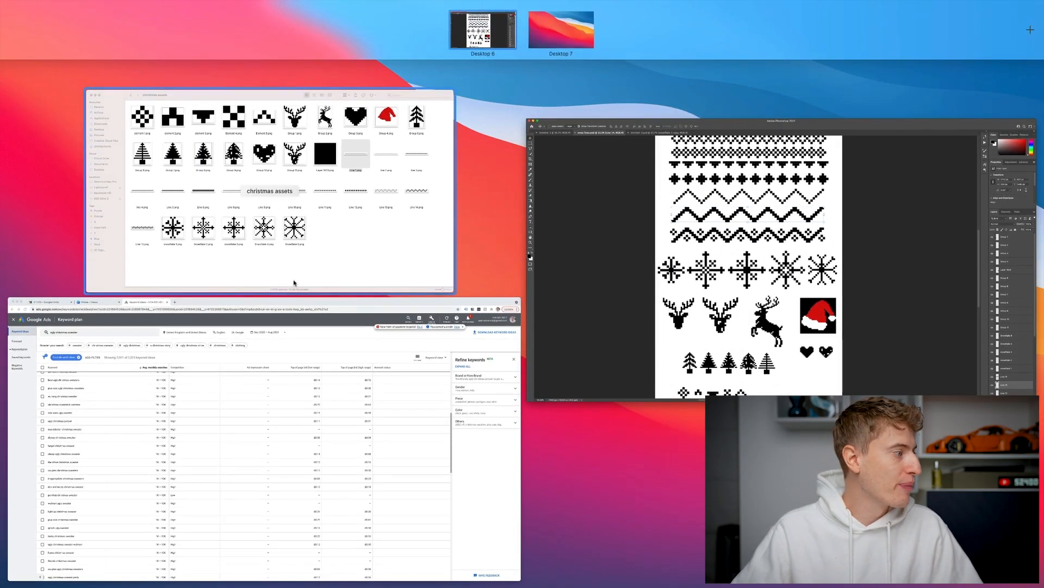
pyautogui.click(295, 365)
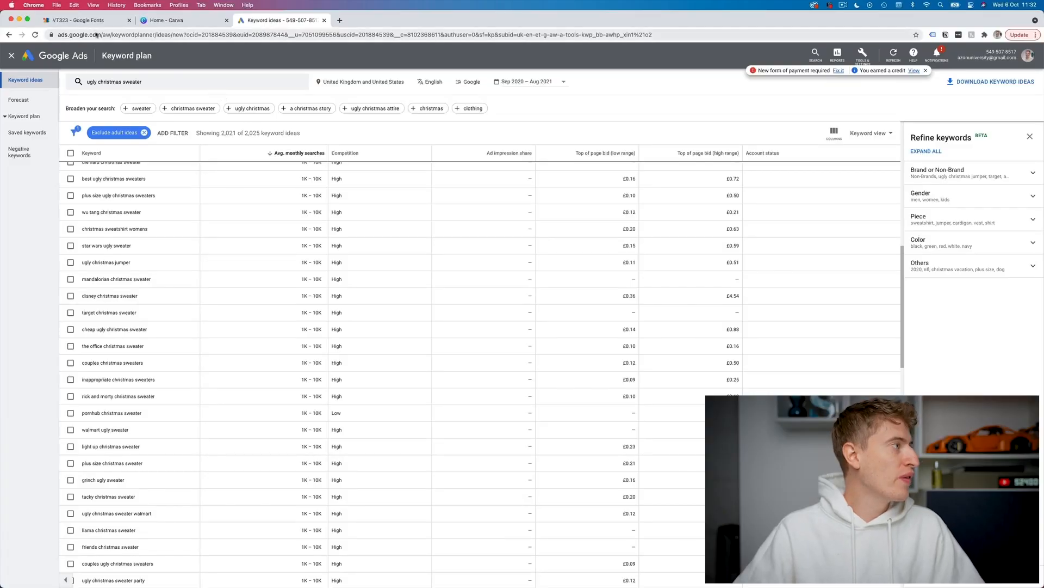
pyautogui.moveTo(92, 21)
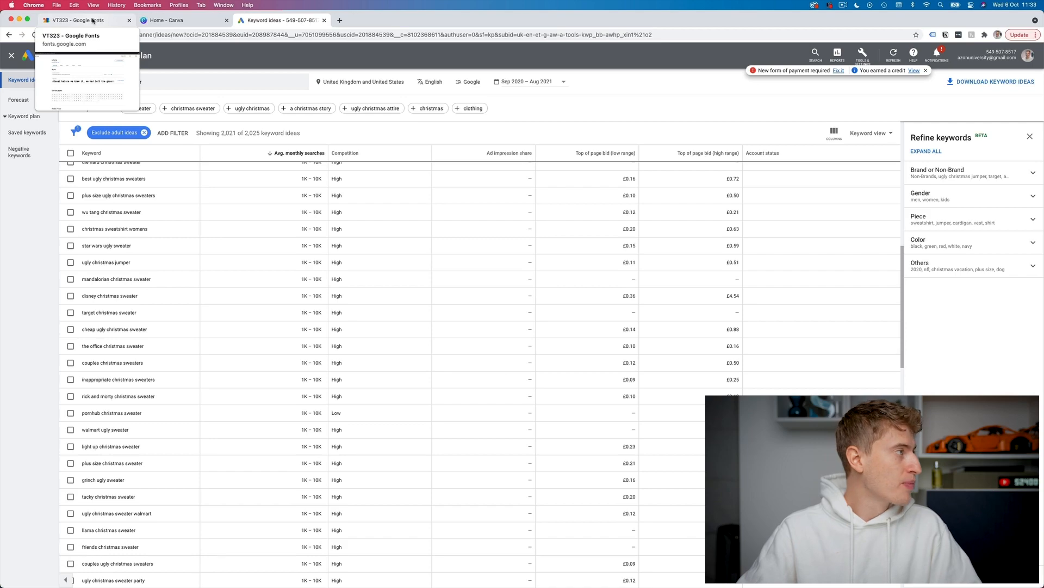
pyautogui.click(92, 21)
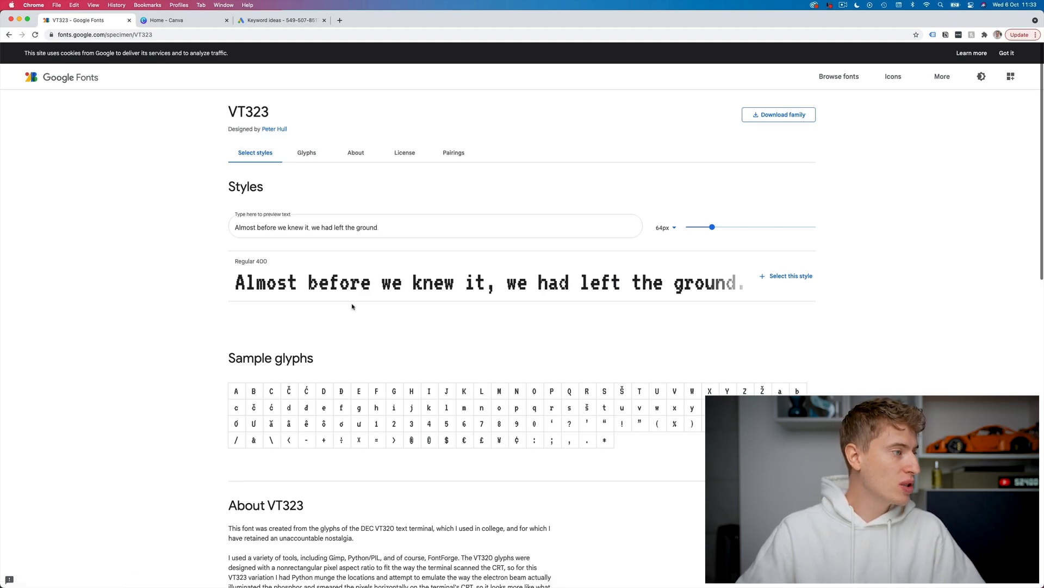
pyautogui.scroll(-2, 355, 310)
pyautogui.scroll(-5, 363, 308)
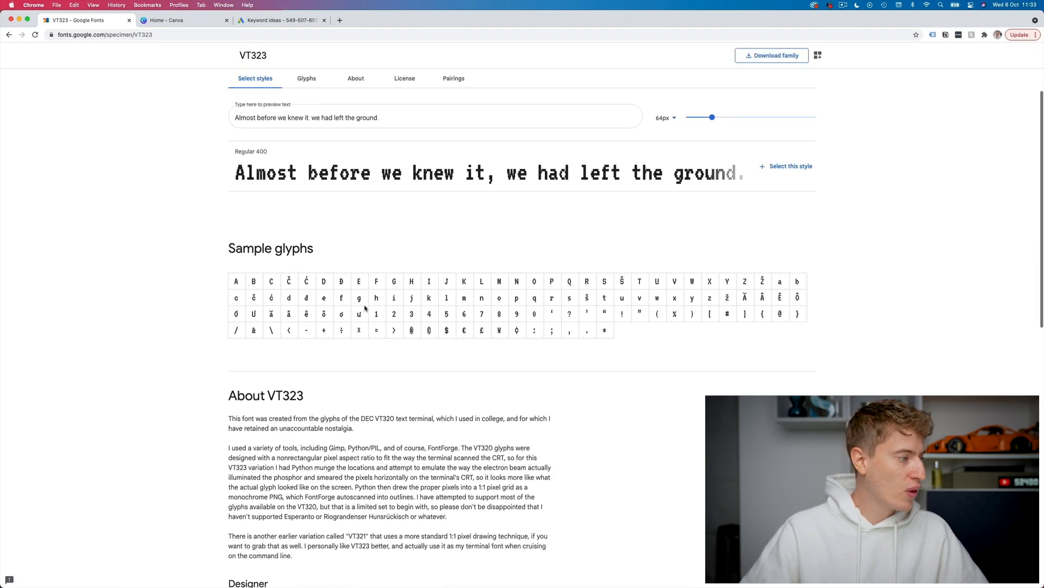
pyautogui.scroll(7, 364, 308)
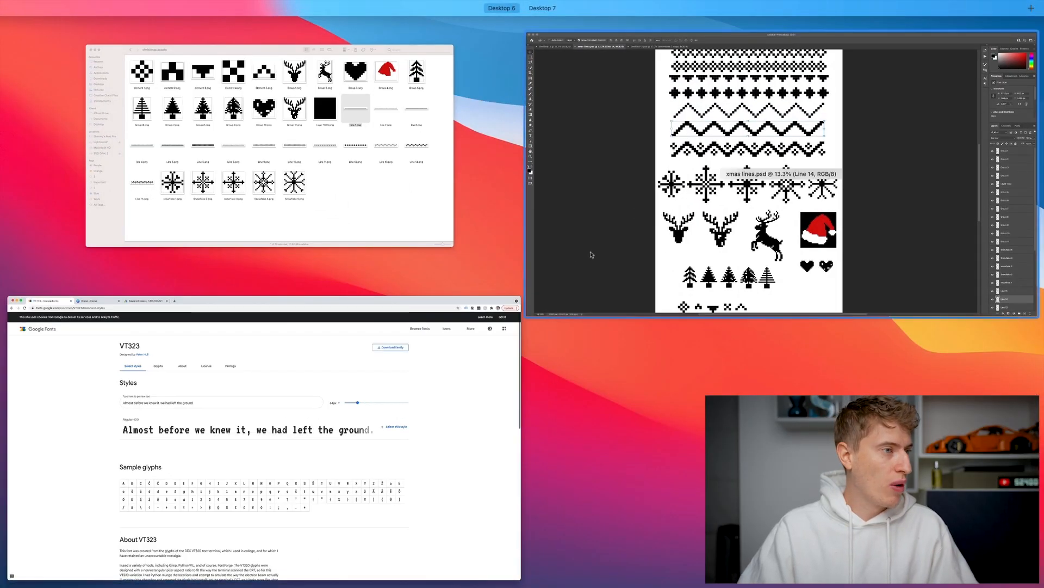
# Step: Return to Photoshop, open the Untitled-3.psd Merry Christmas design and hide the effects on the Group 7 copy 3 tree layer
pyautogui.press('Escape')
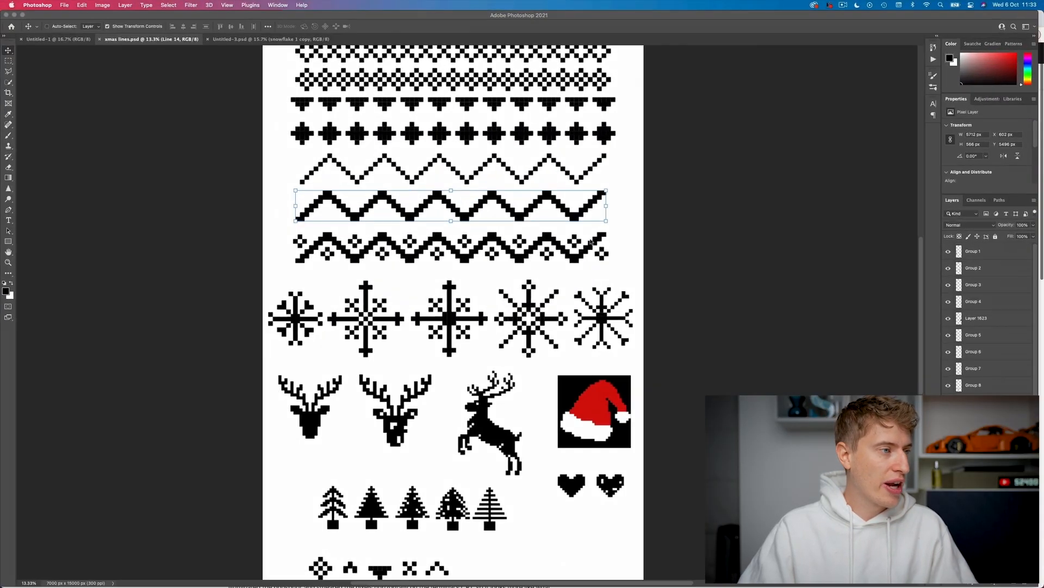
pyautogui.scroll(-5, 435, 241)
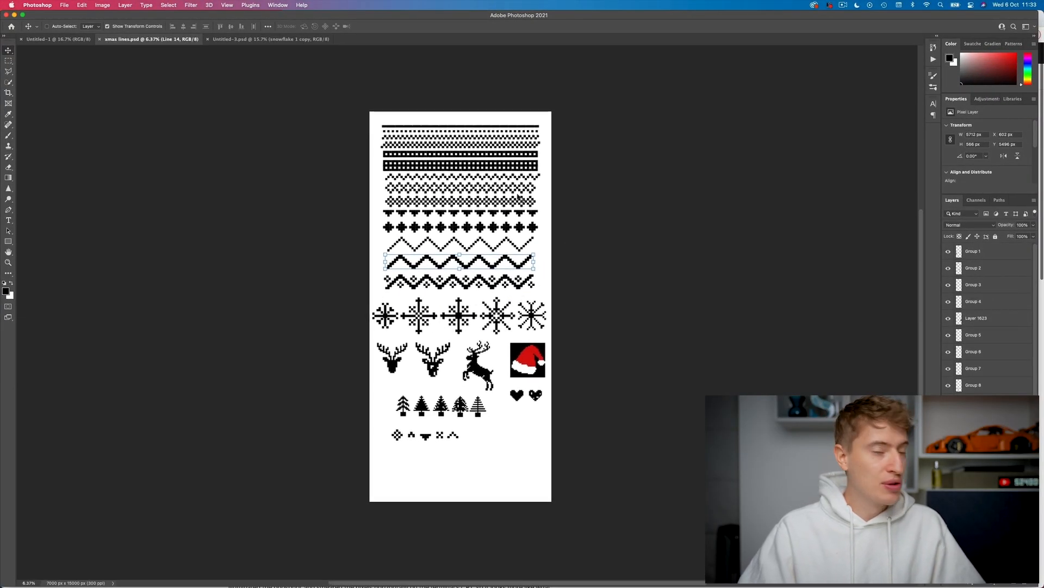
pyautogui.click(268, 39)
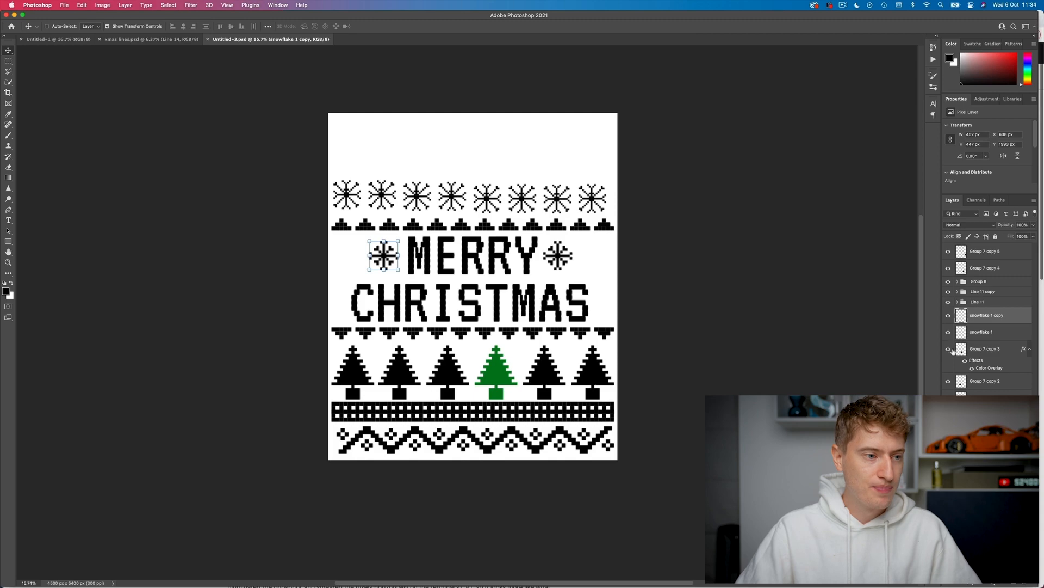
pyautogui.click(965, 361)
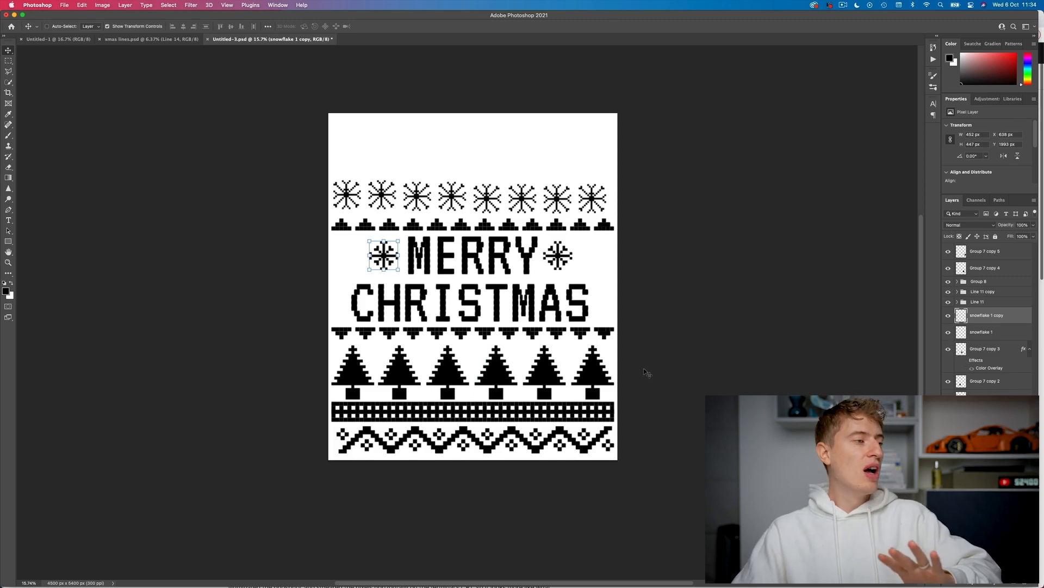
pyautogui.click(180, 38)
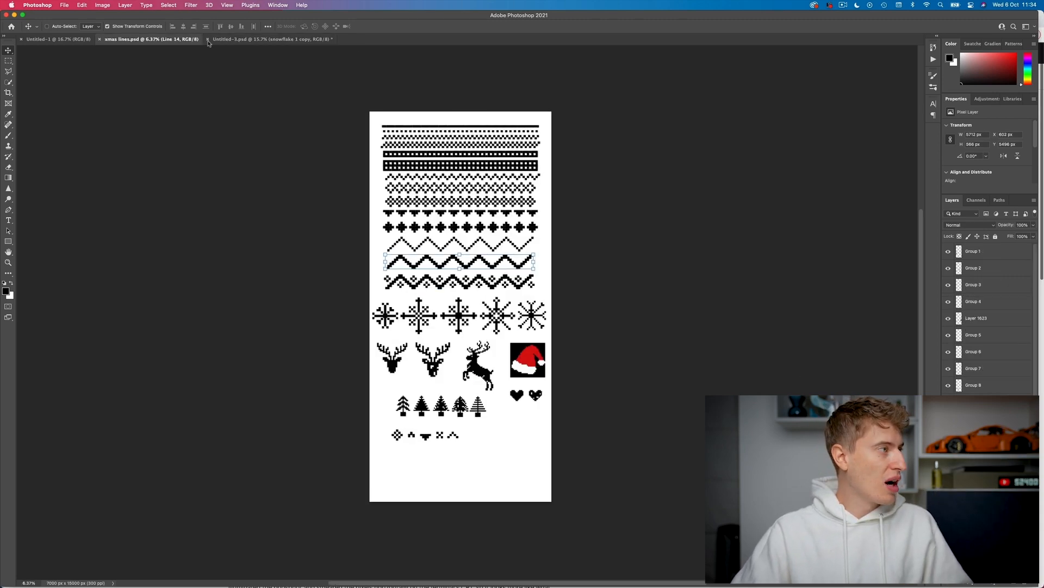
pyautogui.click(218, 40)
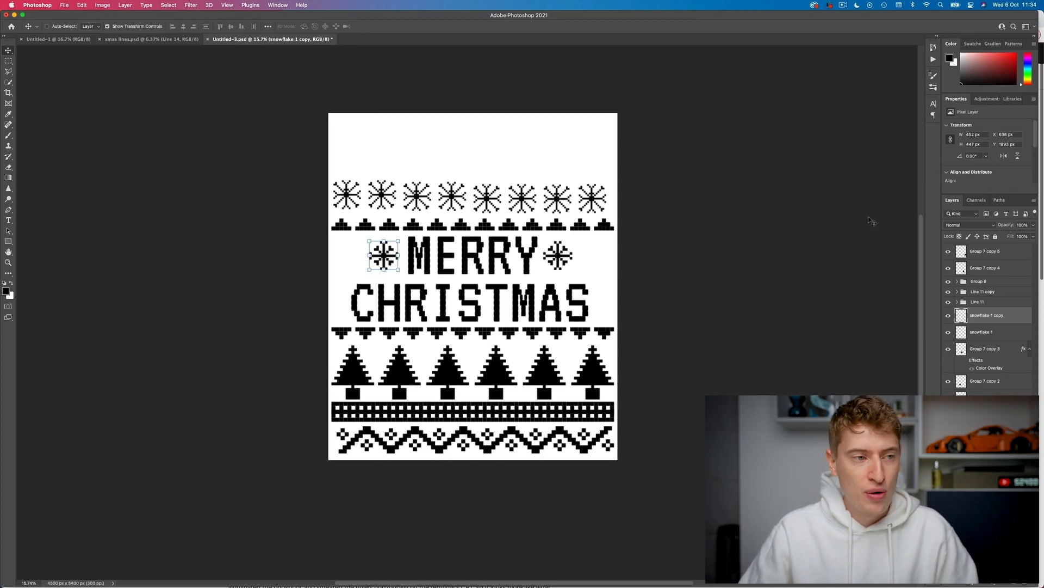
# Step: Add a Color Overlay layer style to the Group 7 copy 5 tree layer
pyautogui.click(1002, 254)
pyautogui.press('space')
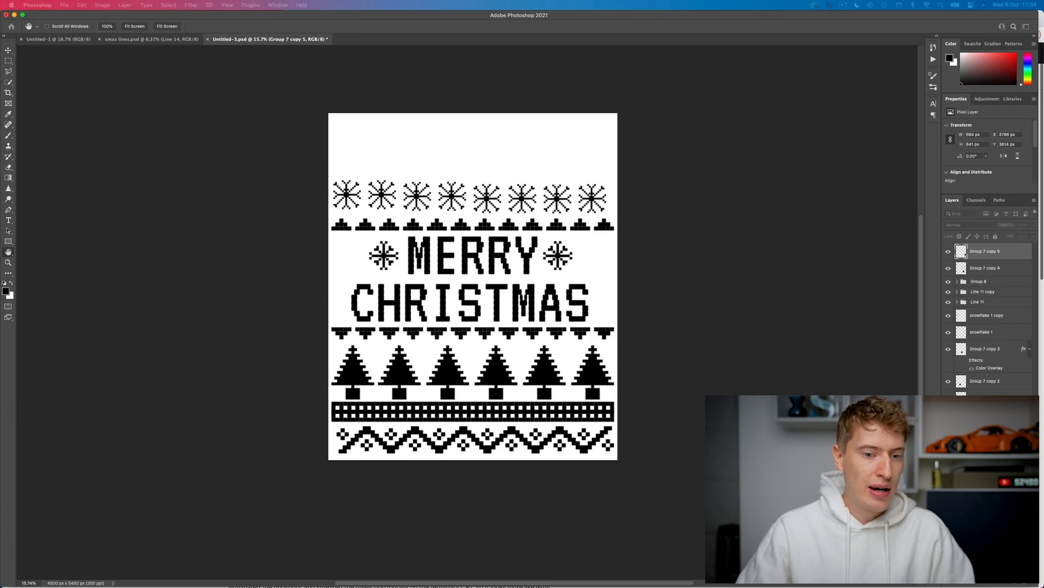
pyautogui.doubleClick(964, 254)
pyautogui.moveTo(693, 201); pyautogui.dragTo(769, 126)
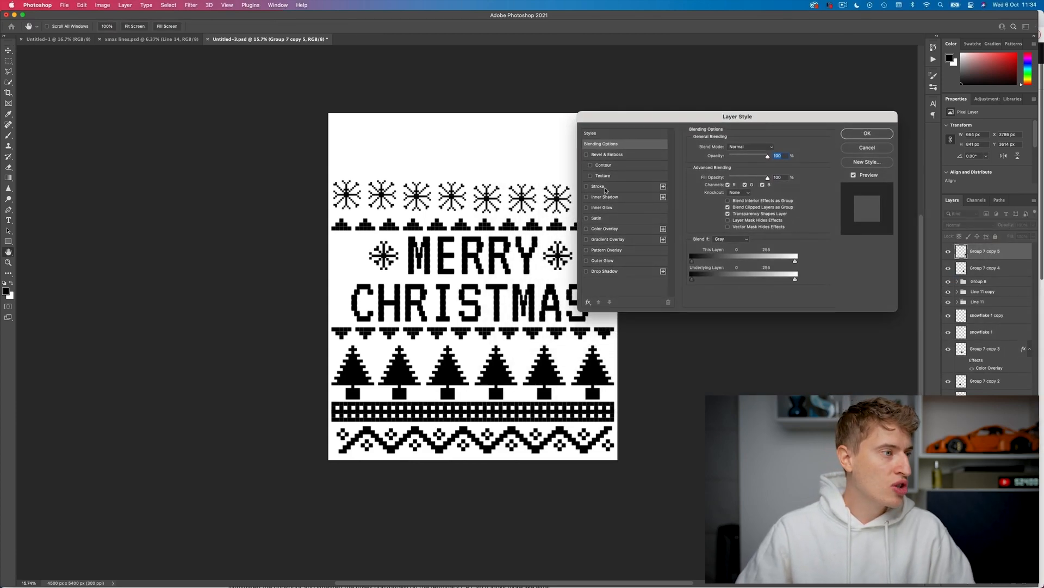
pyautogui.click(598, 229)
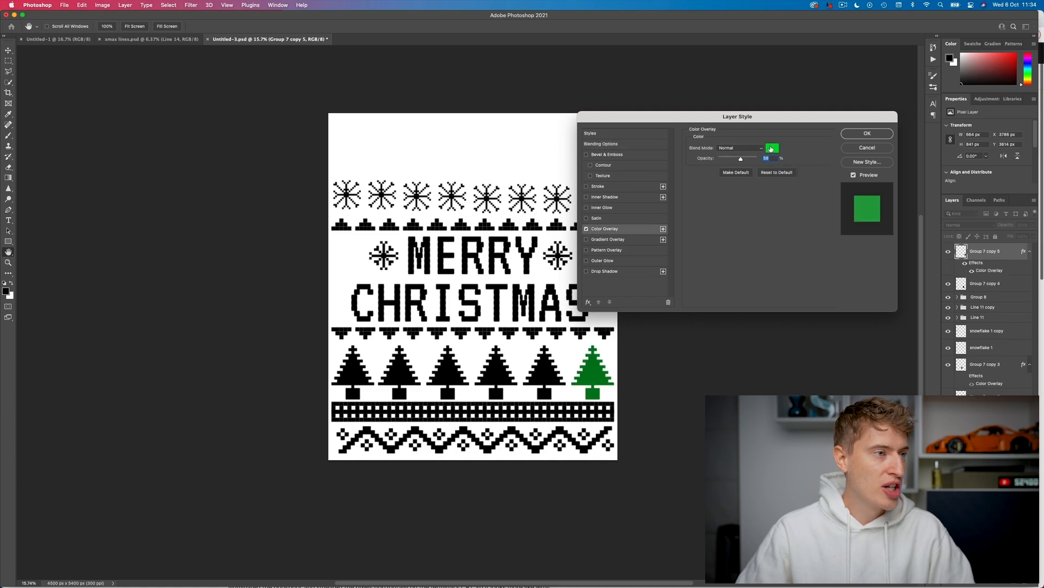
# Step: Set the tree's Color Overlay colour to blue 0012ff and apply the layer style
pyautogui.click(771, 148)
pyautogui.click(189, 486)
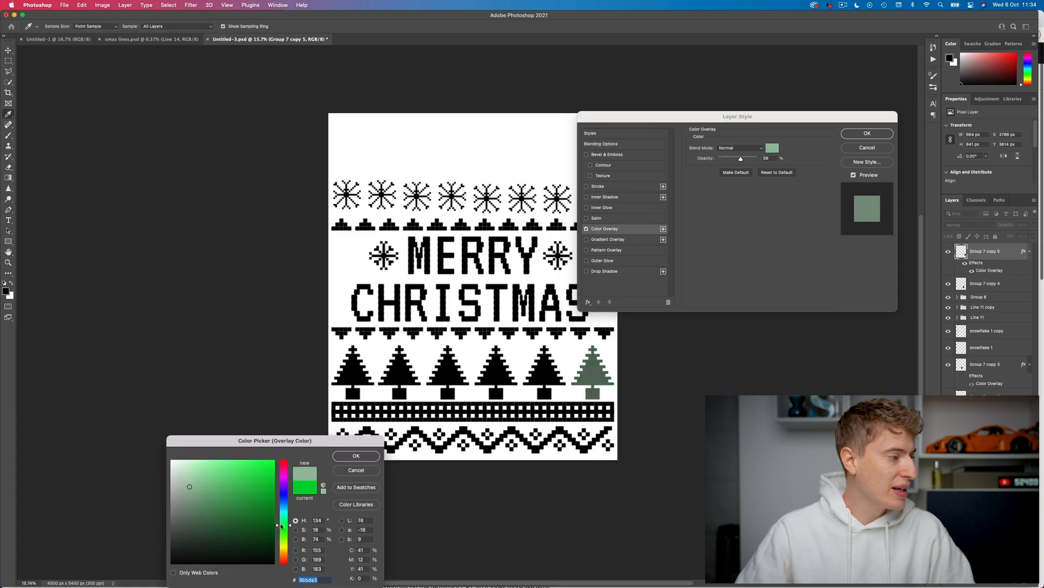
pyautogui.moveTo(280, 525); pyautogui.dragTo(295, 453)
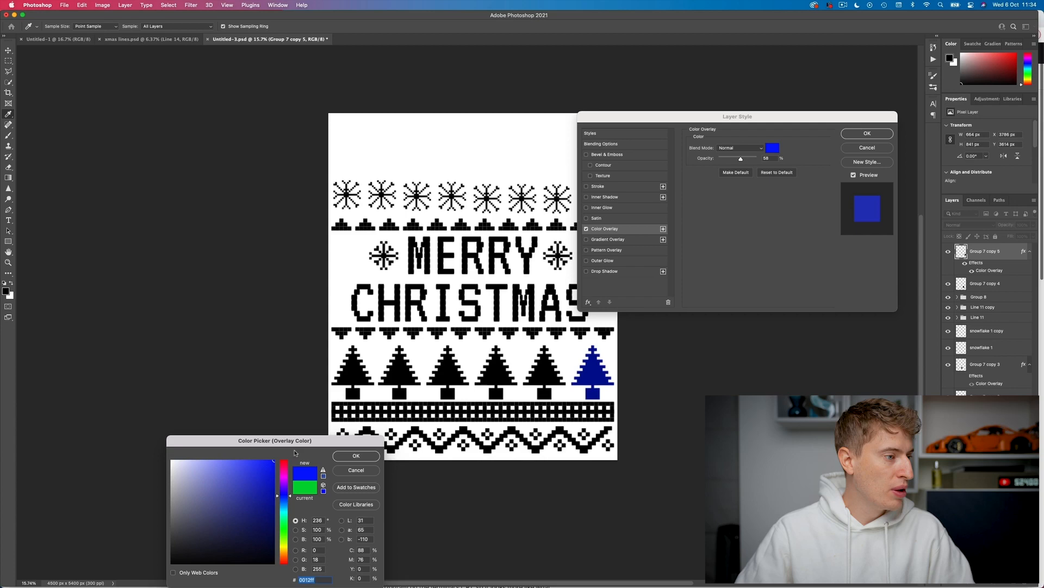
pyautogui.click(355, 454)
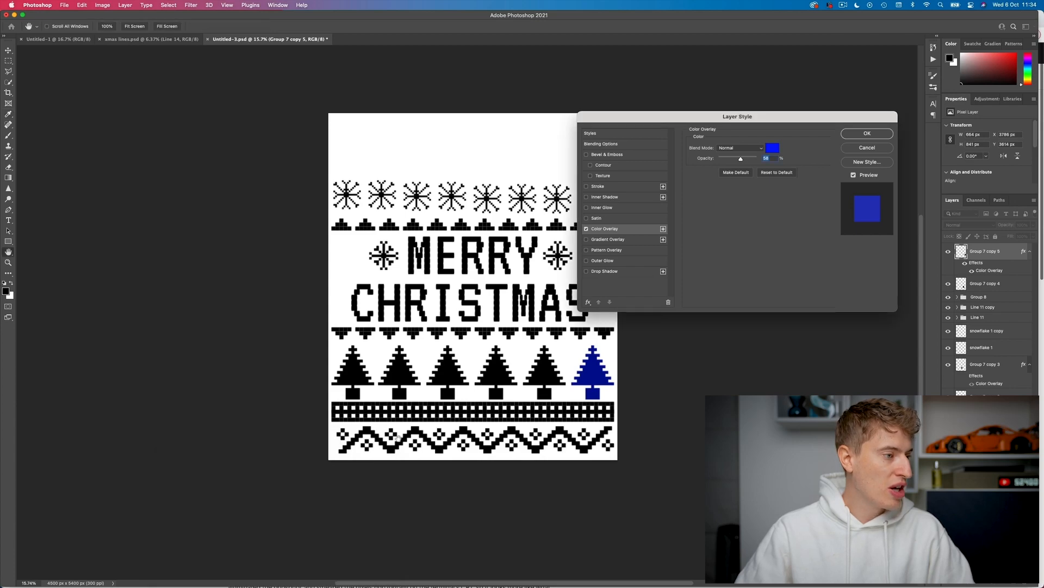
pyautogui.click(865, 134)
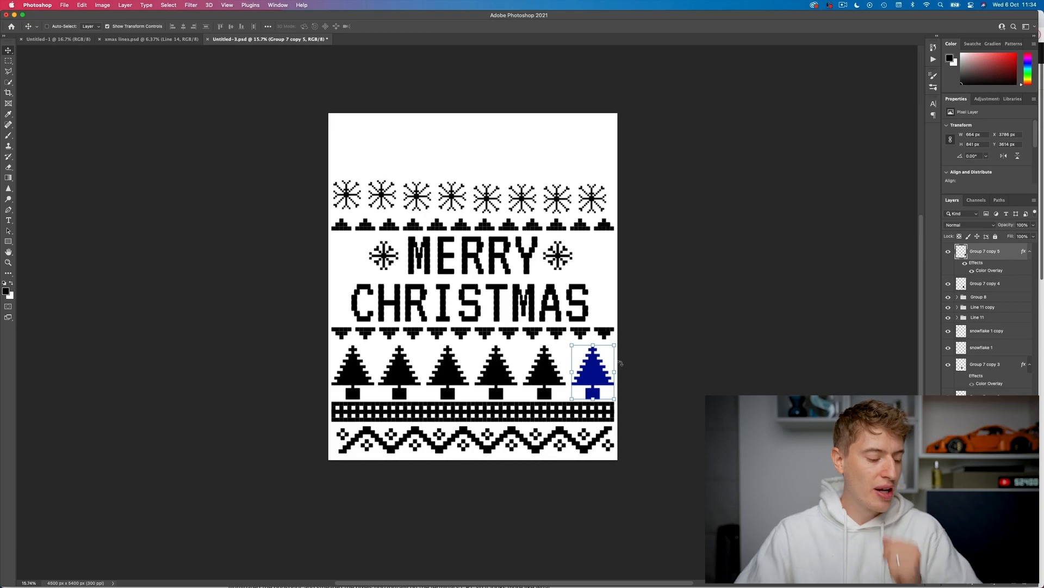
# Step: Place Element 4.png from the christmas assets folder into the design, just beyond the upper end of the word CHRISTMAS
pyautogui.hotkey('ctrl', 'Up')
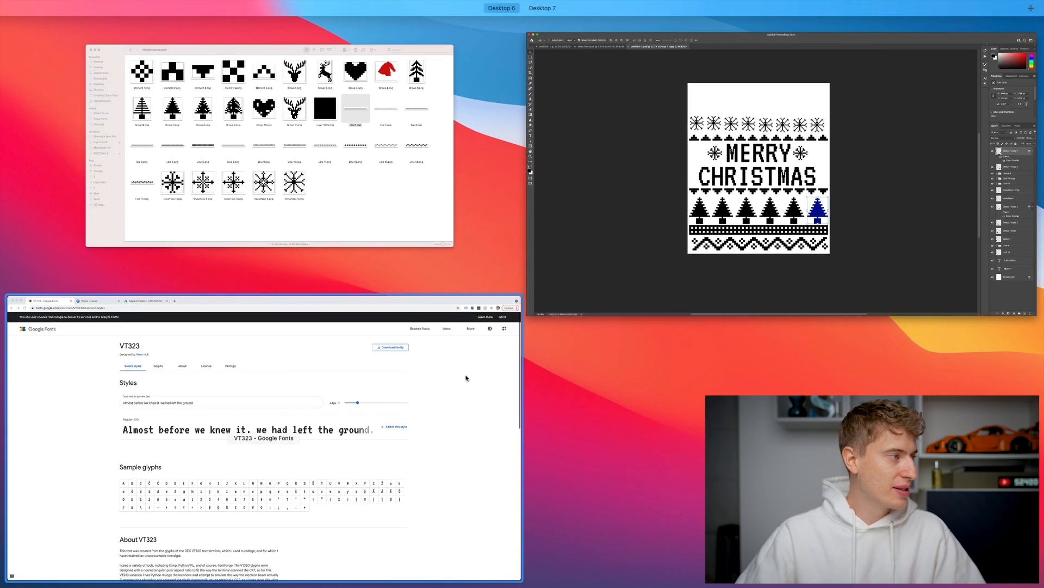
pyautogui.click(430, 93)
pyautogui.moveTo(430, 97); pyautogui.dragTo(593, 263)
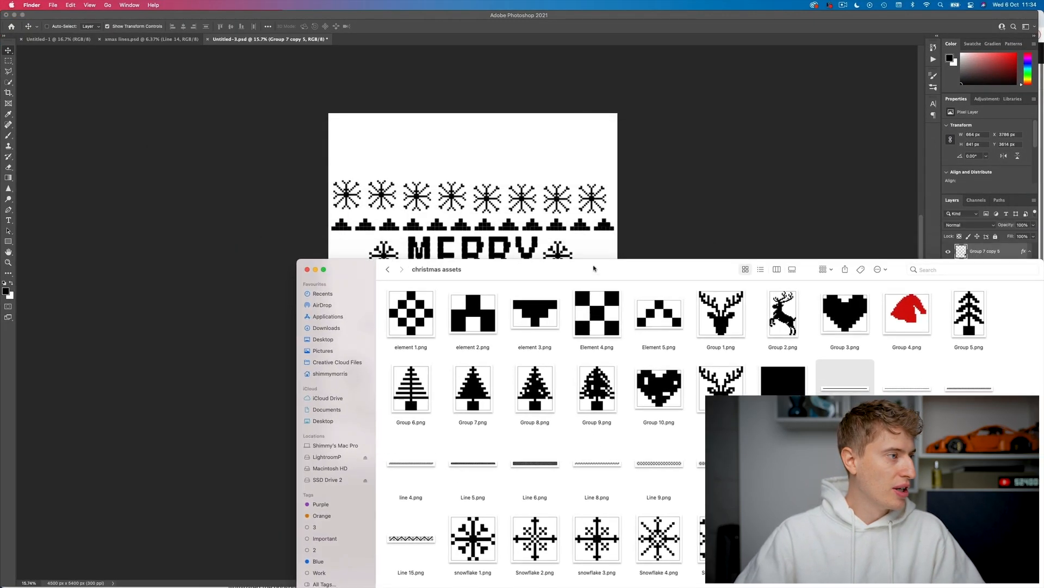
pyautogui.moveTo(597, 309); pyautogui.dragTo(490, 158)
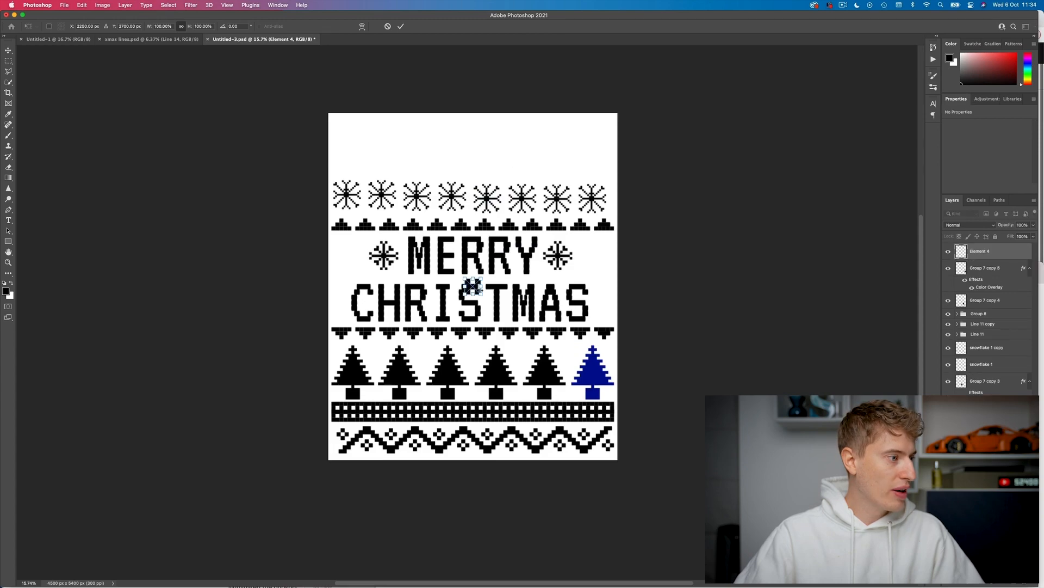
pyautogui.moveTo(473, 286); pyautogui.dragTo(630, 276)
pyautogui.click(401, 26)
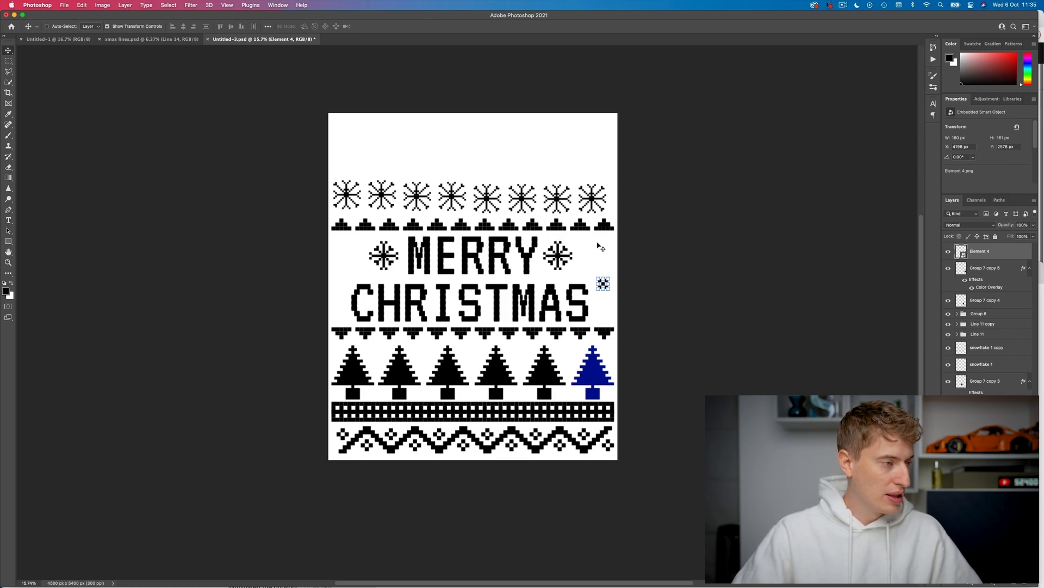
# Step: Duplicate the Element 4 checker motif twice, placing one copy before MERRY and one beside the lower start of CHRISTMAS
pyautogui.scroll(5, 601, 243)
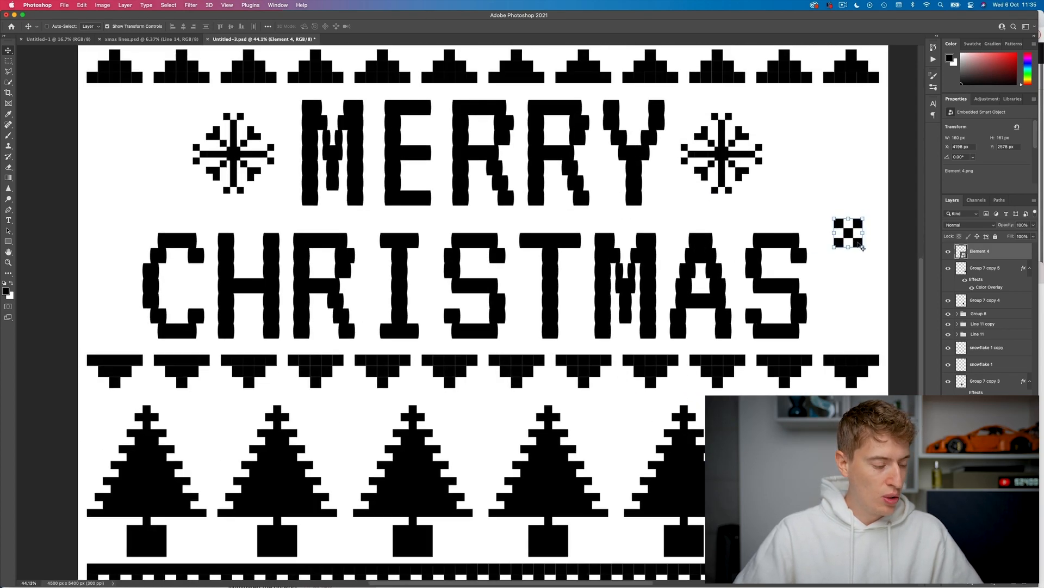
pyautogui.moveTo(852, 233); pyautogui.dragTo(119, 320)
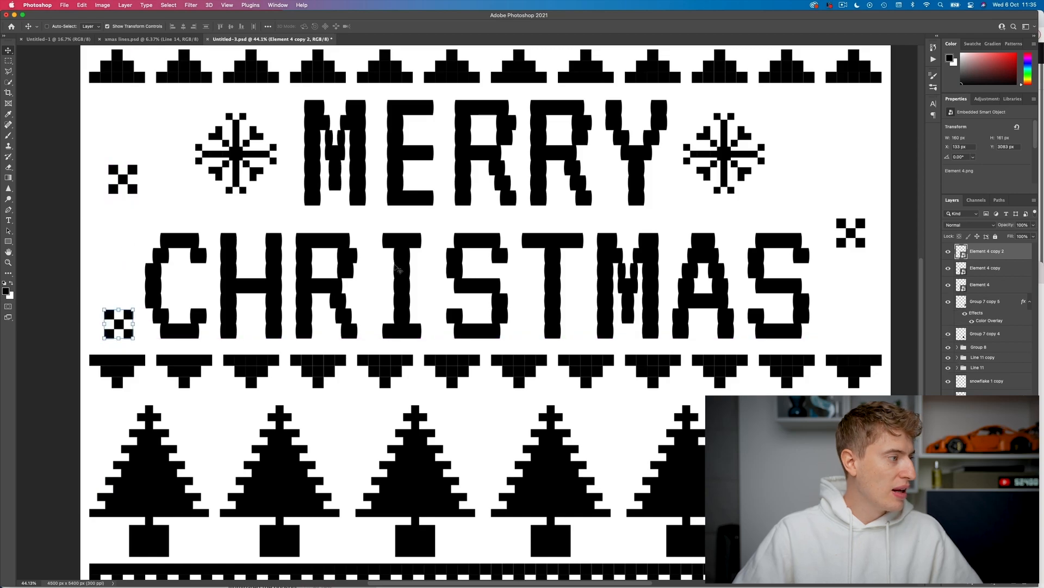
pyautogui.scroll(-5, 397, 267)
pyautogui.scroll(-1, 398, 268)
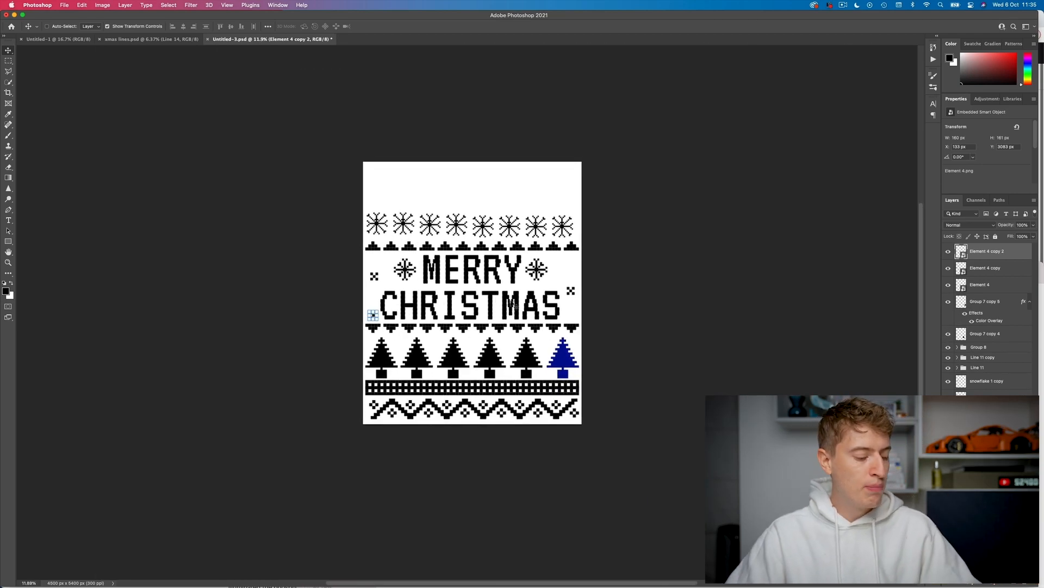
# Step: Place Line 6.png from the christmas assets folder above the snowflake row, scaled to about 73% to fit the design's width
pyautogui.hotkey('ctrl', 'Up')
pyautogui.click(797, 170)
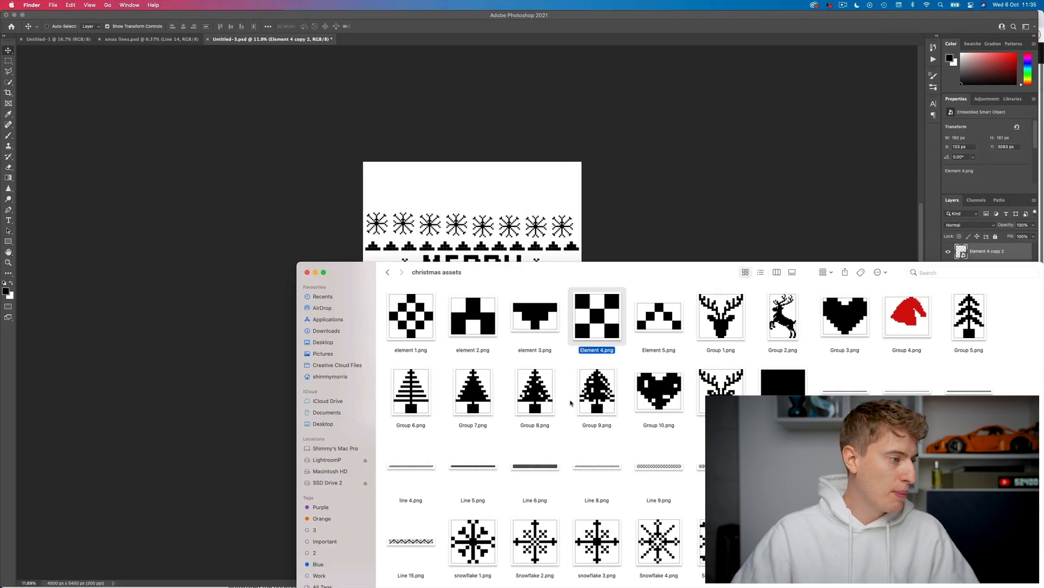
pyautogui.moveTo(537, 463); pyautogui.dragTo(485, 205)
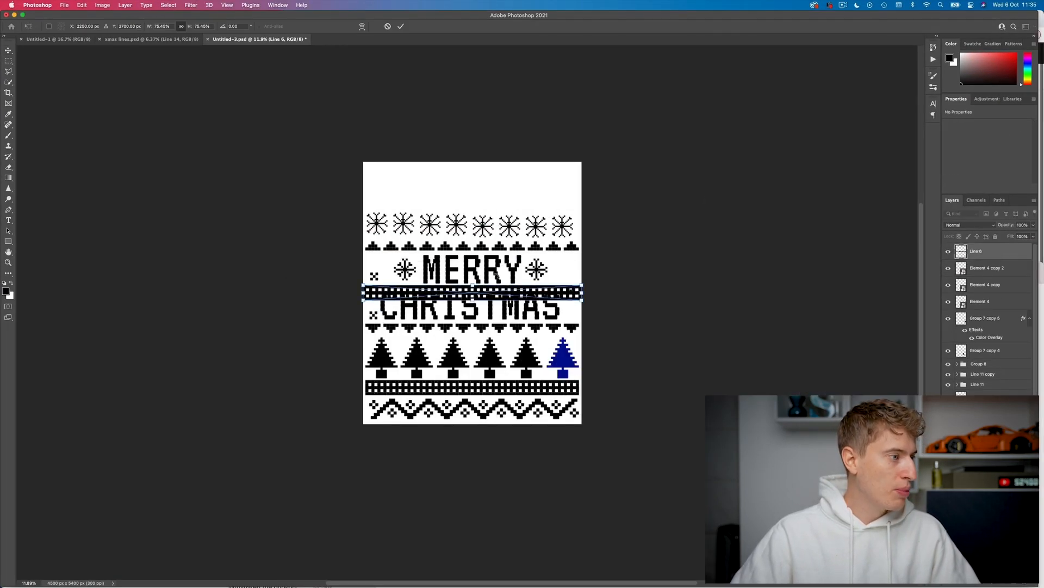
pyautogui.moveTo(496, 297); pyautogui.dragTo(501, 208)
pyautogui.moveTo(588, 200); pyautogui.dragTo(582, 200)
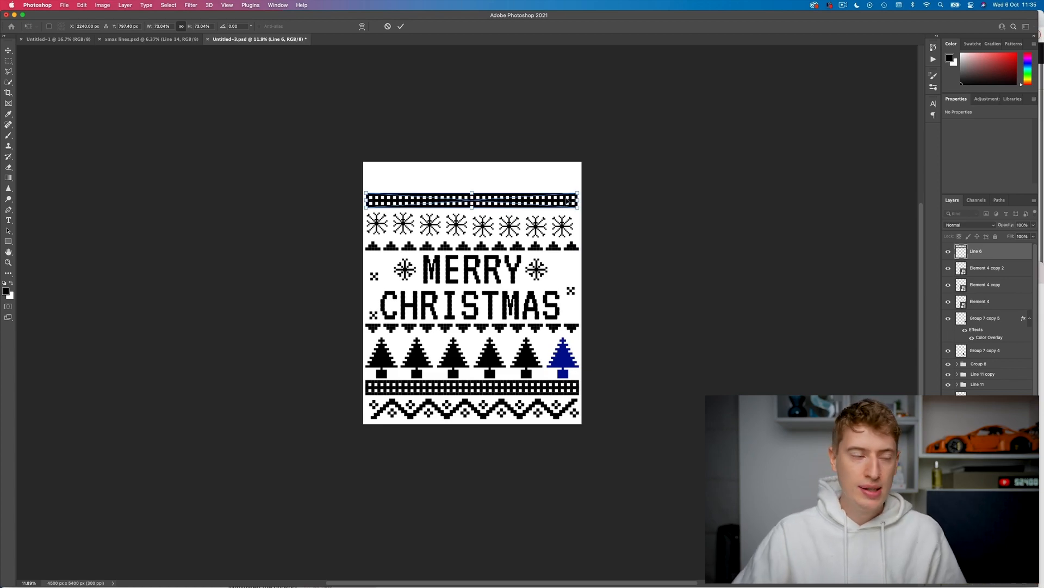
pyautogui.press('Return')
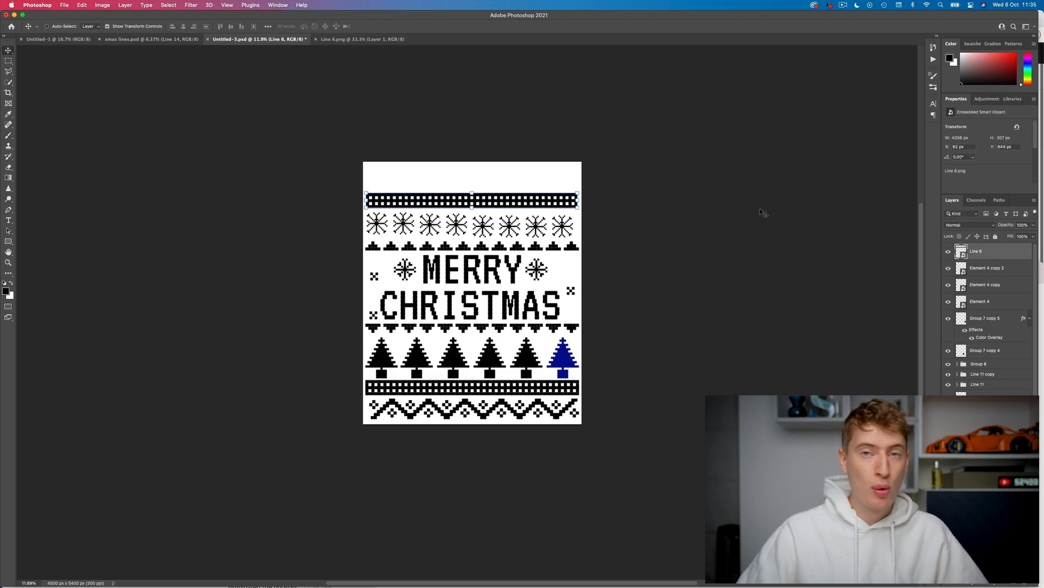
# Step: Rasterize the Line 6 layer and give it a blue Color Overlay
pyautogui.rightClick(999, 252)
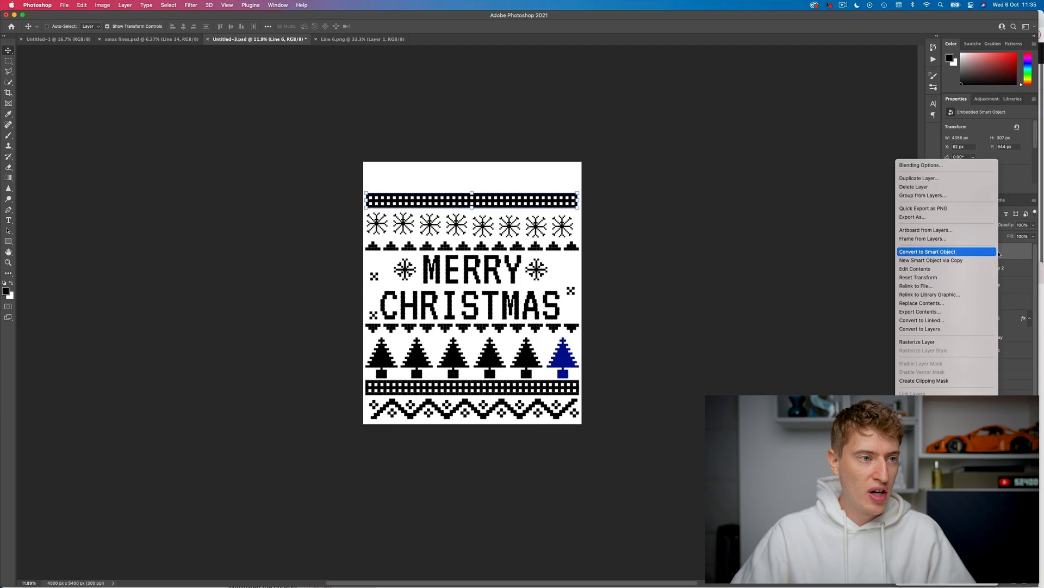
pyautogui.click(973, 342)
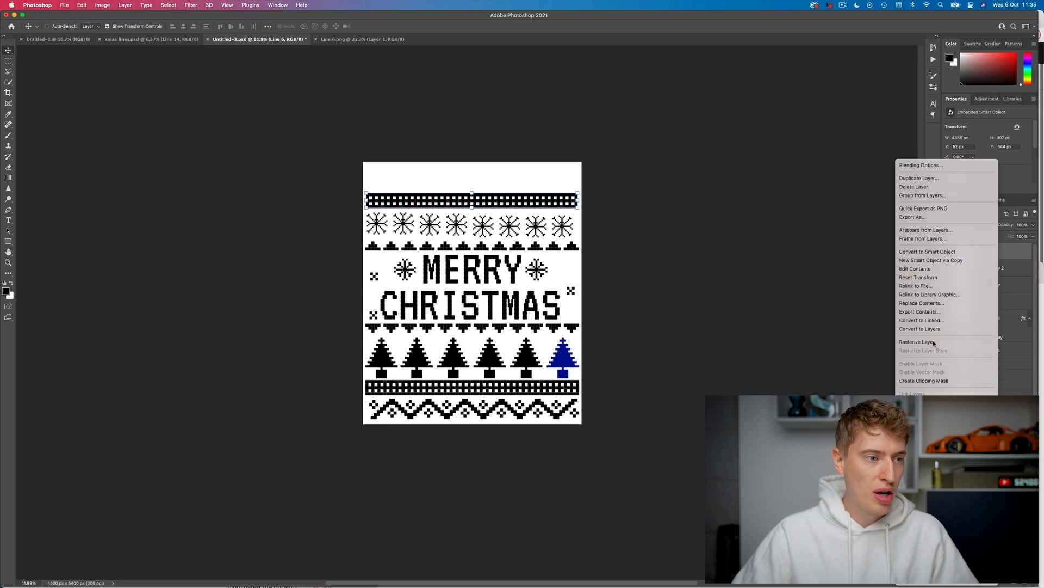
pyautogui.doubleClick(960, 254)
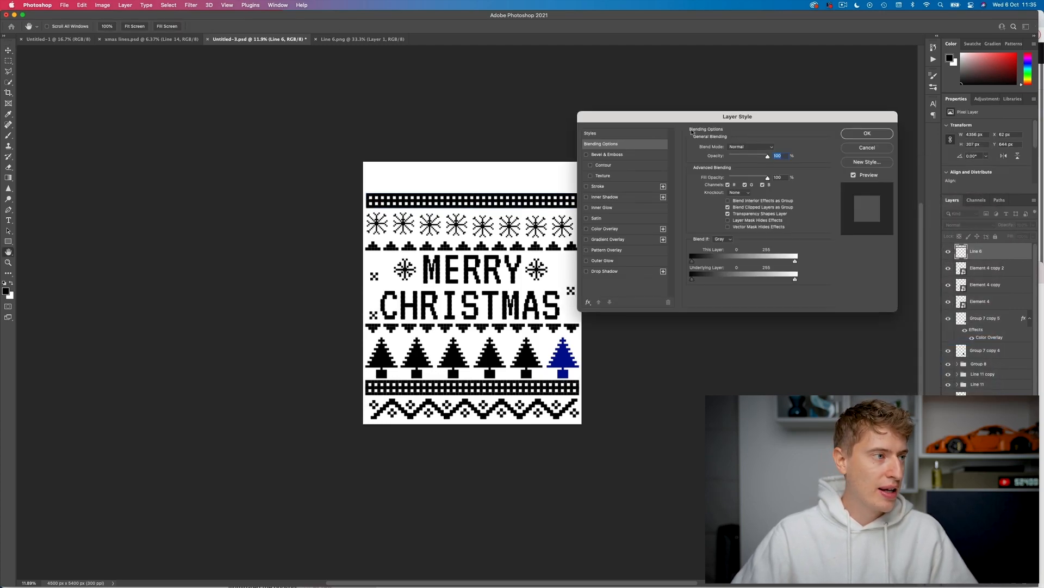
pyautogui.click(604, 228)
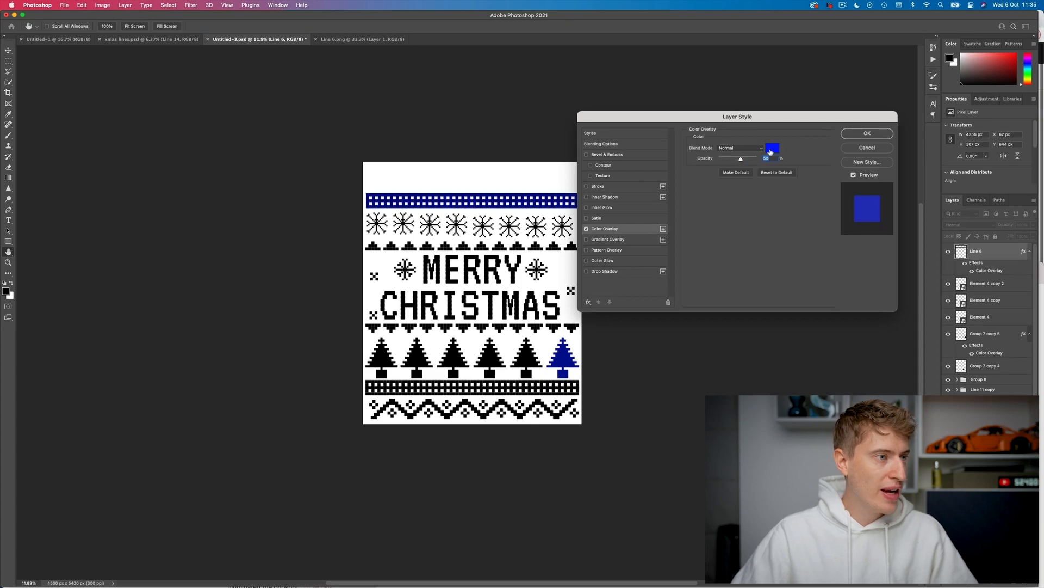
pyautogui.click(850, 135)
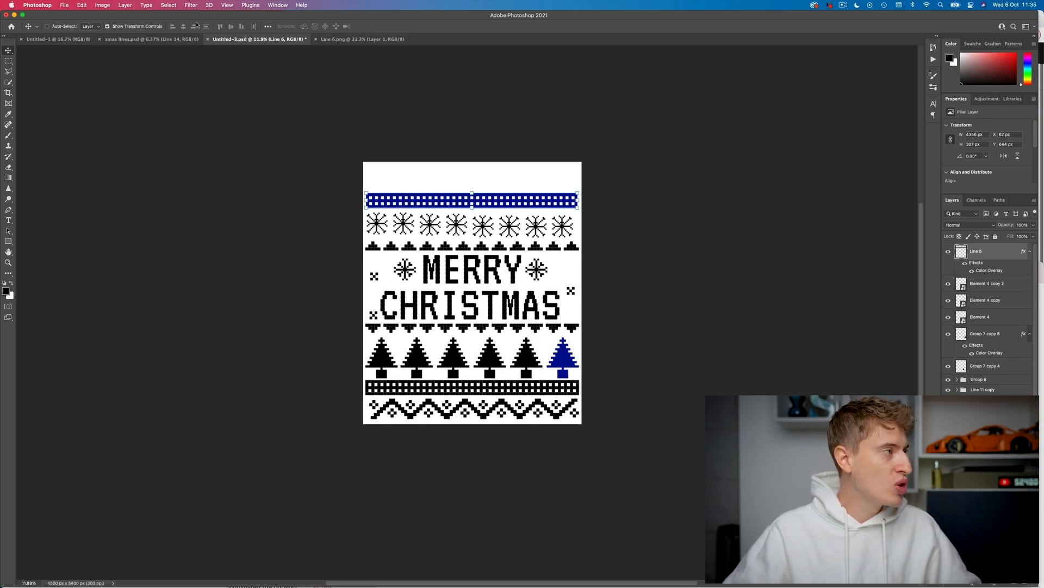
# Step: Examine the line patterns, snowflakes, reindeer, trees and small elements on the xmas lines.psd sheet
pyautogui.click(147, 39)
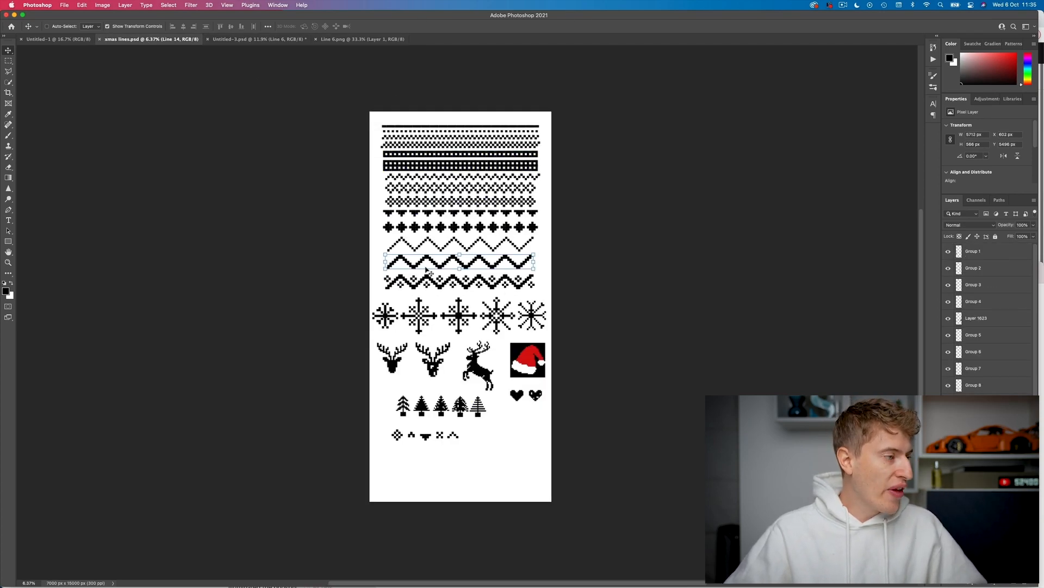
pyautogui.scroll(5, 427, 270)
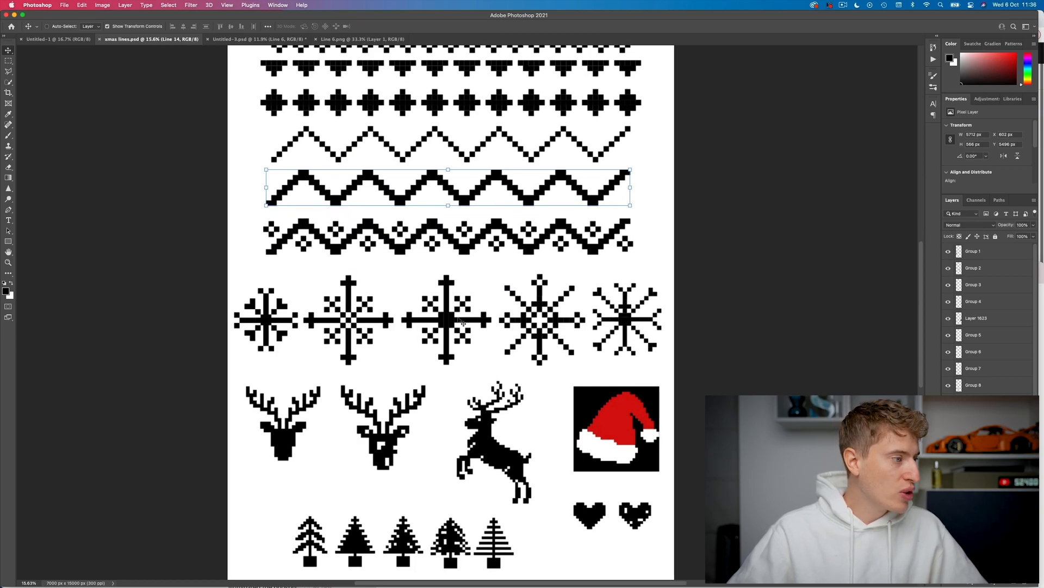
pyautogui.scroll(2, 389, 423)
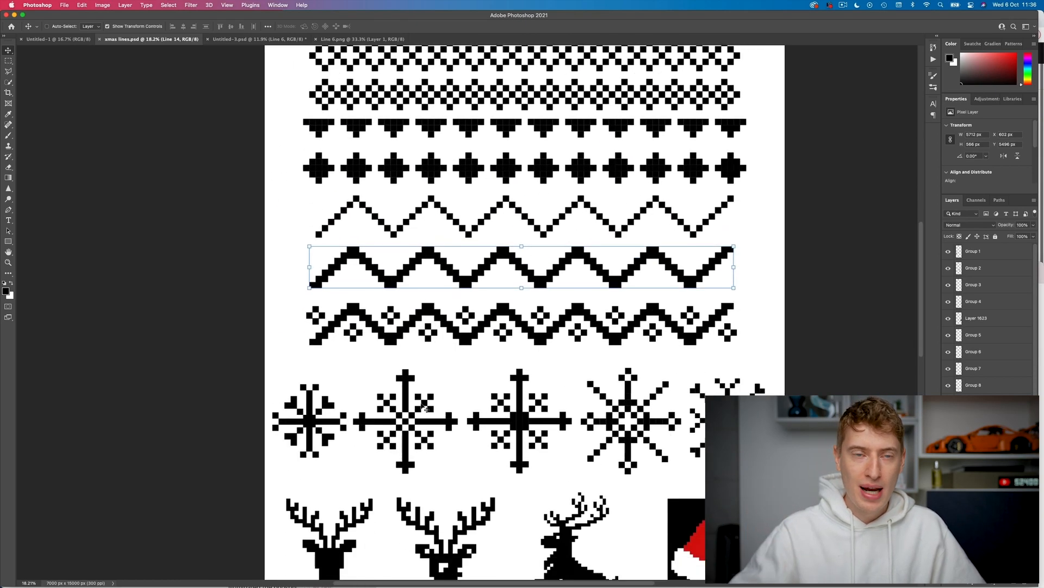
pyautogui.scroll(5, 584, 230)
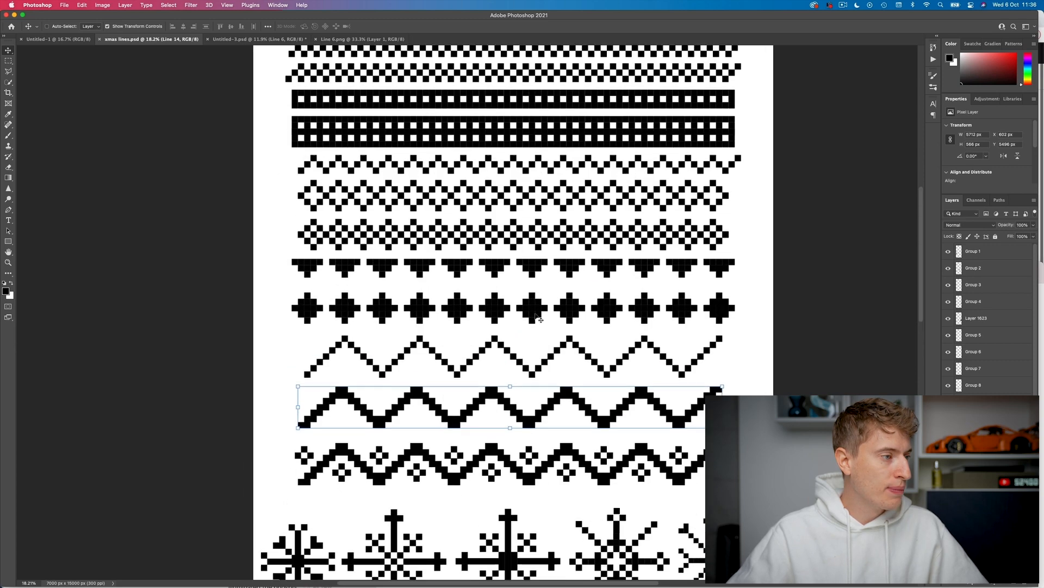
pyautogui.click(555, 320)
pyautogui.scroll(3, 557, 353)
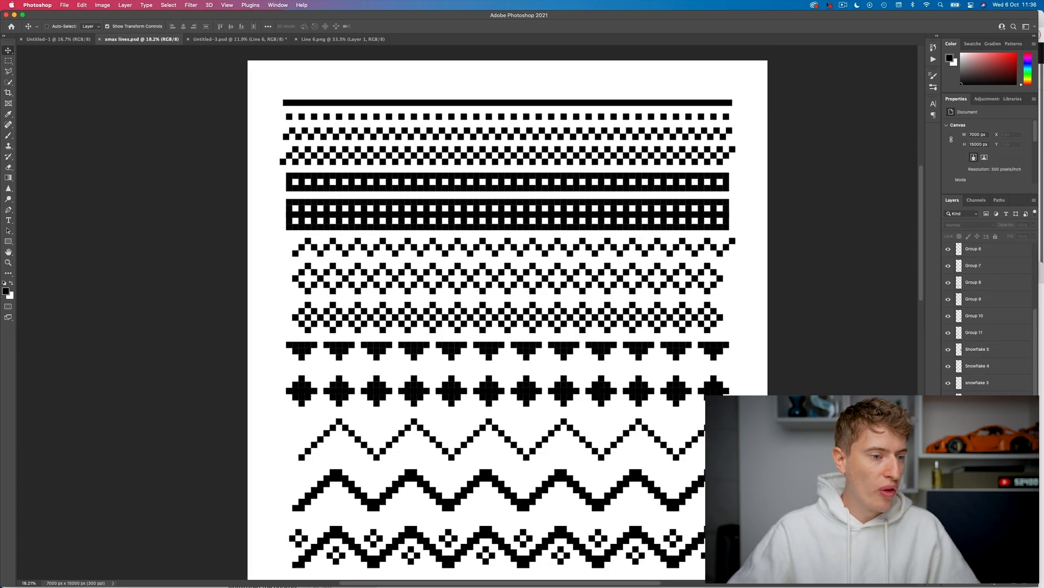
pyautogui.scroll(-5, 531, 275)
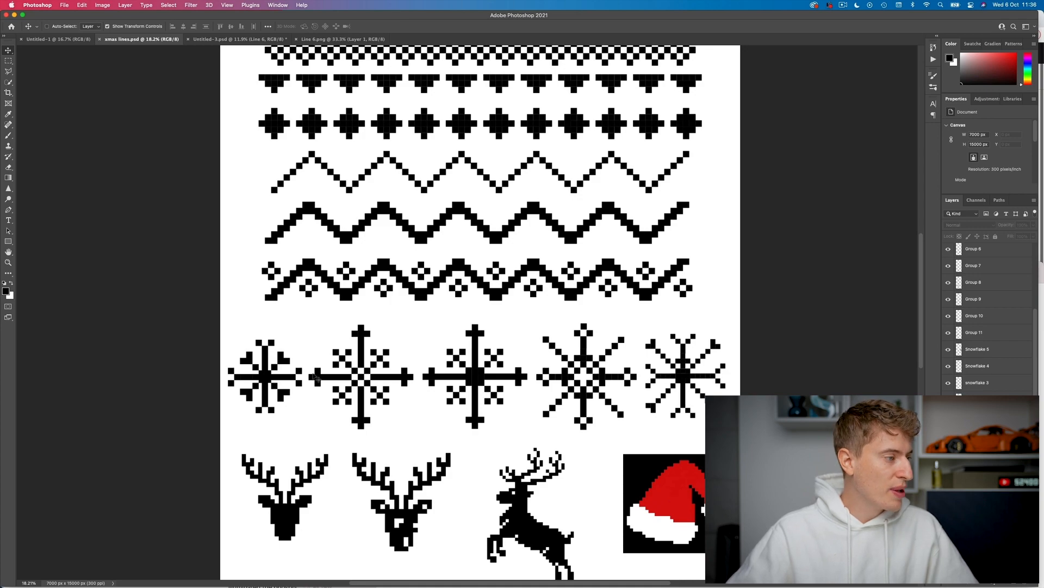
pyautogui.scroll(-2, 283, 424)
pyautogui.scroll(-3, 636, 445)
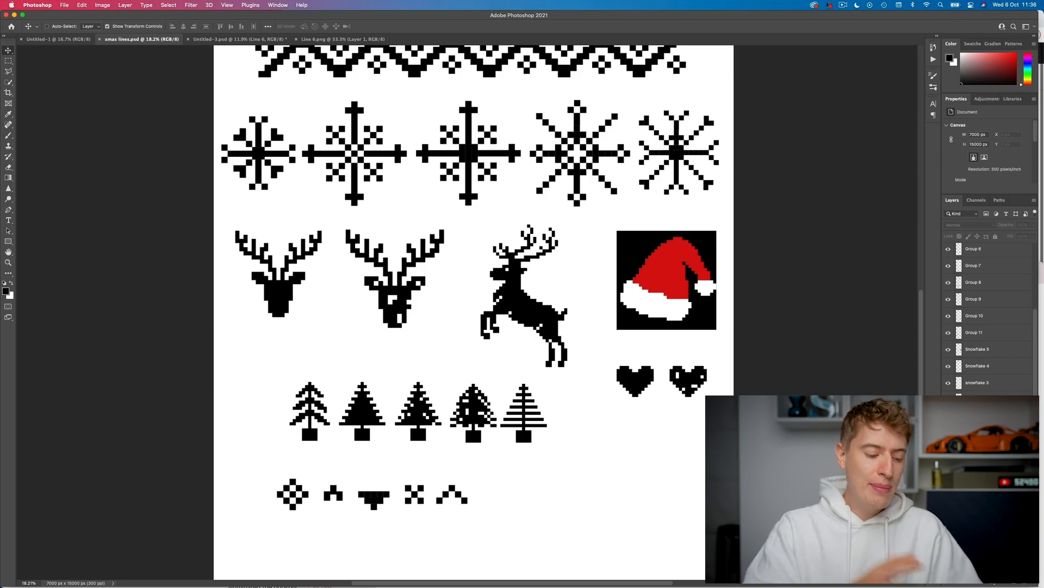
# Step: Switch to Canva in Chrome and open the Brand Kit
pyautogui.hotkey('ctrl', 'Up')
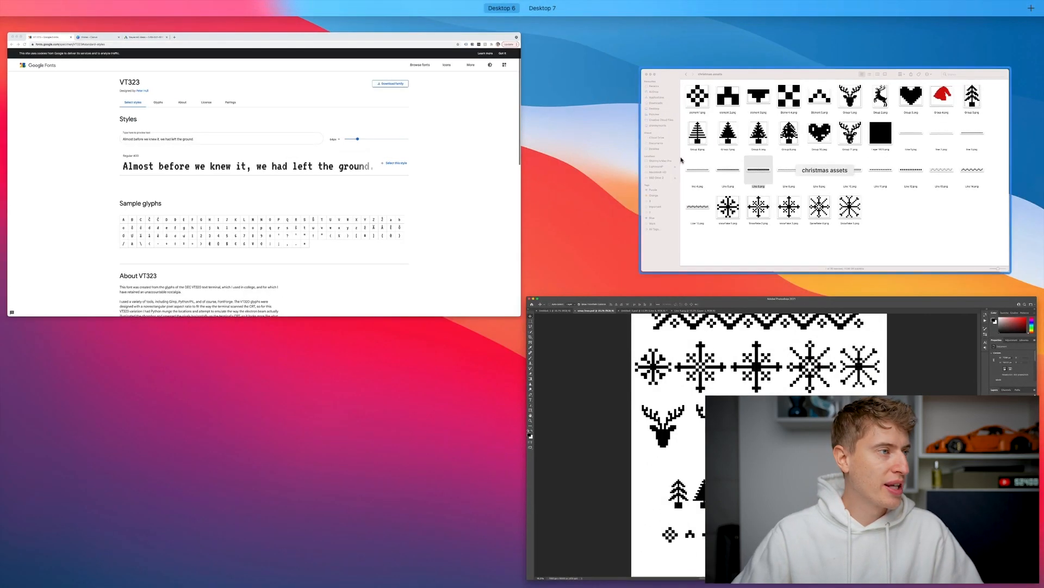
pyautogui.click(450, 149)
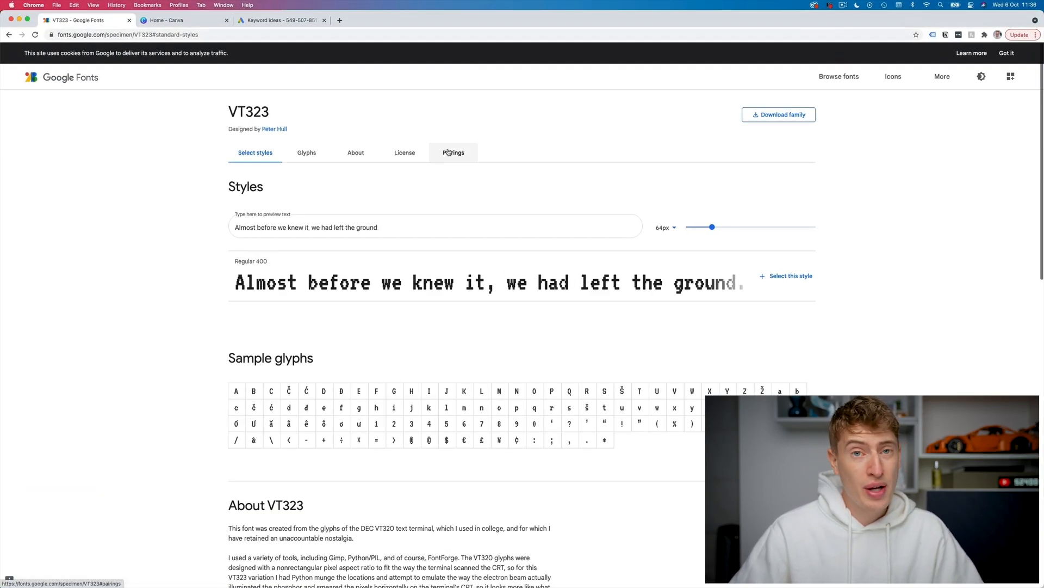
pyautogui.click(191, 21)
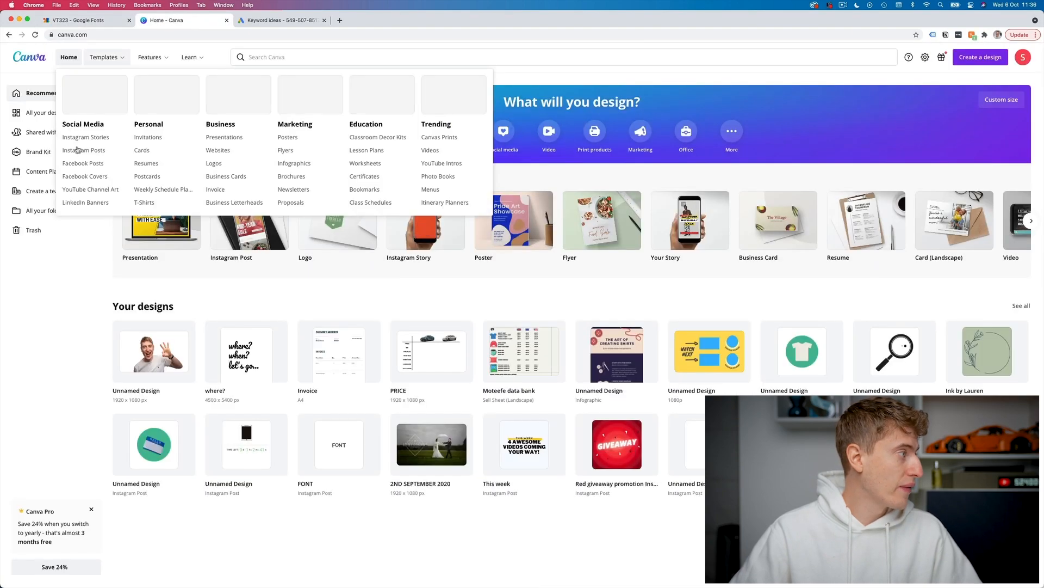
pyautogui.click(25, 152)
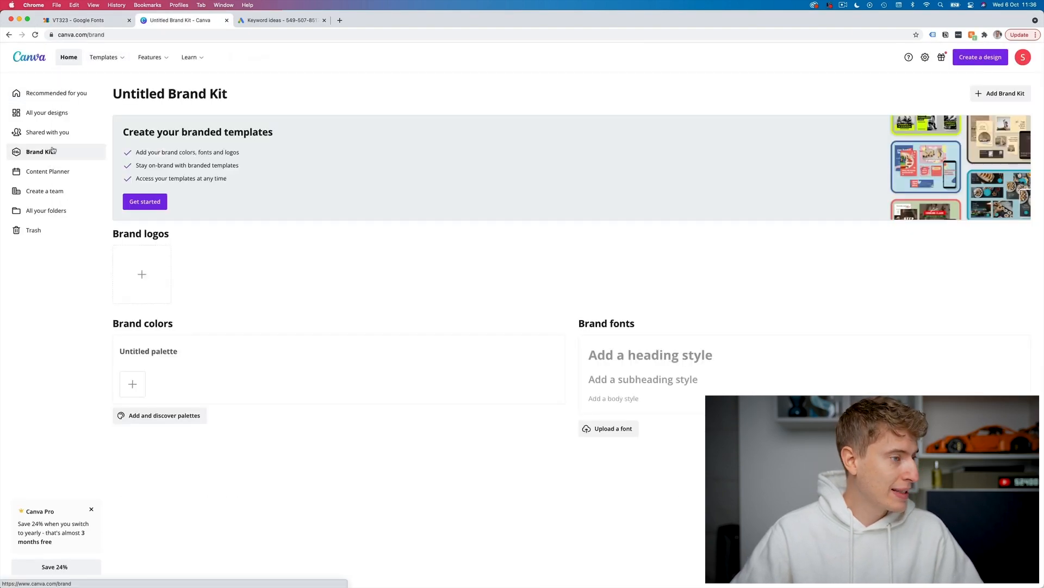
# Step: Upload the VT323-Regular.ttf font from Downloads to the brand fonts, acknowledging the right to use it
pyautogui.click(603, 428)
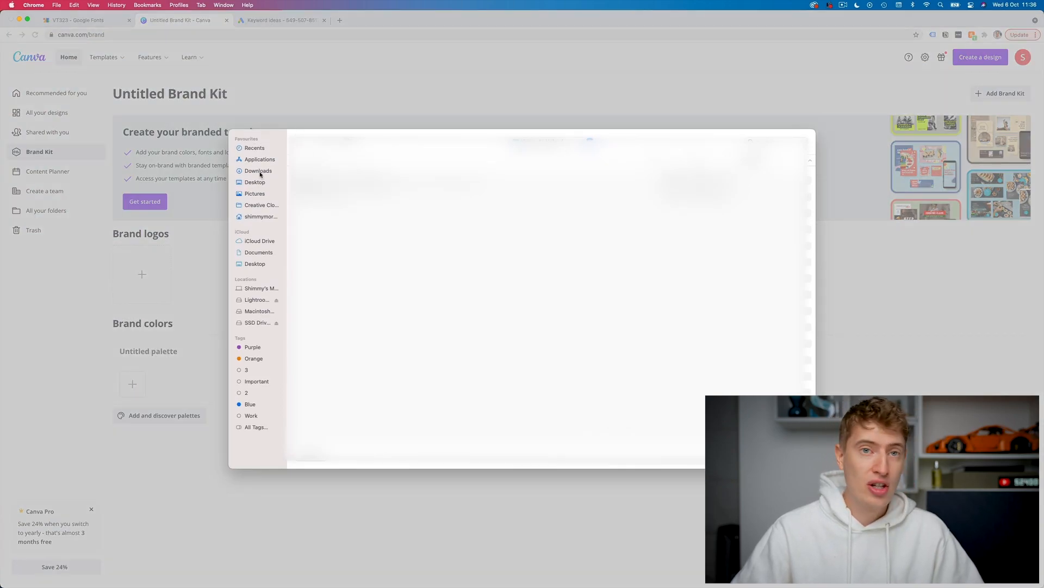
pyautogui.click(261, 173)
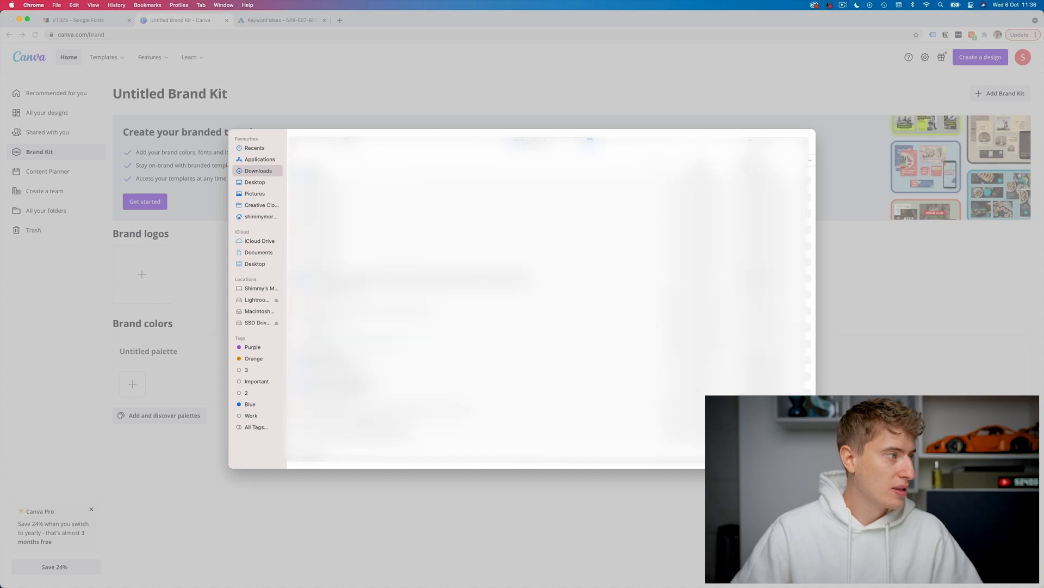
pyautogui.doubleClick(324, 172)
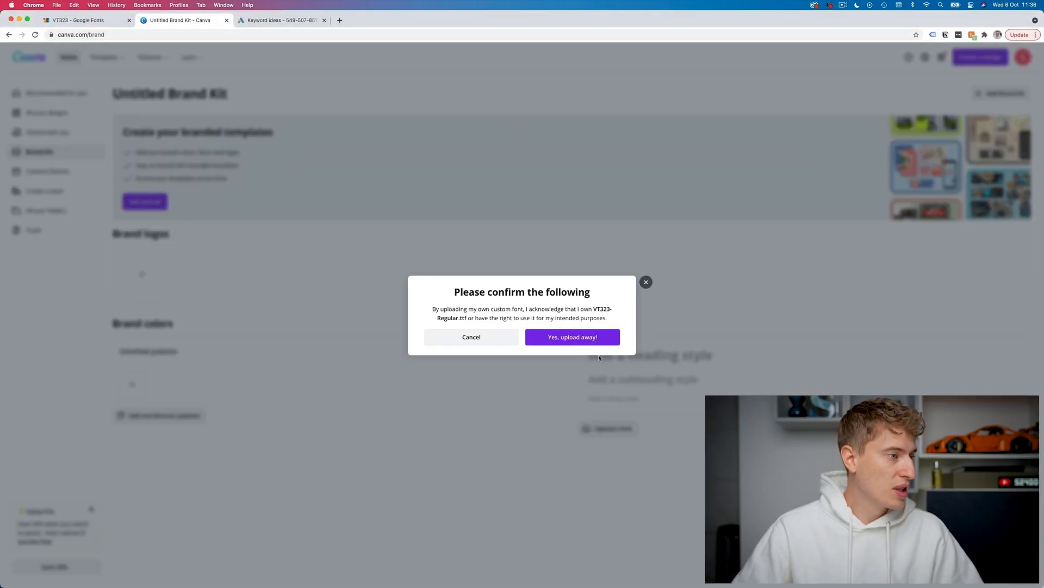
pyautogui.click(579, 336)
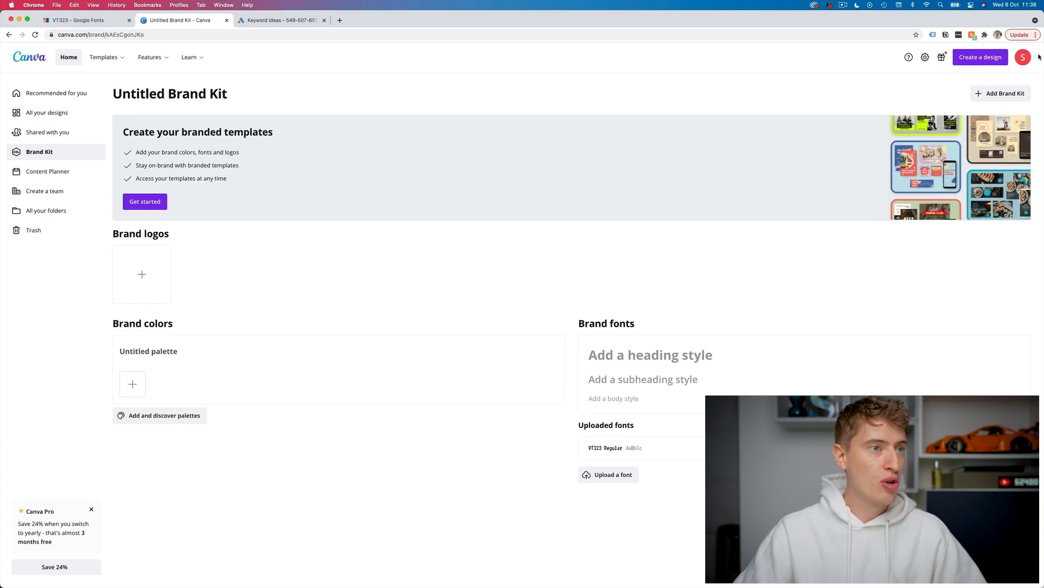
# Step: Create a new blank Canva design at 4500 x 5400 px
pyautogui.click(986, 60)
pyautogui.click(886, 274)
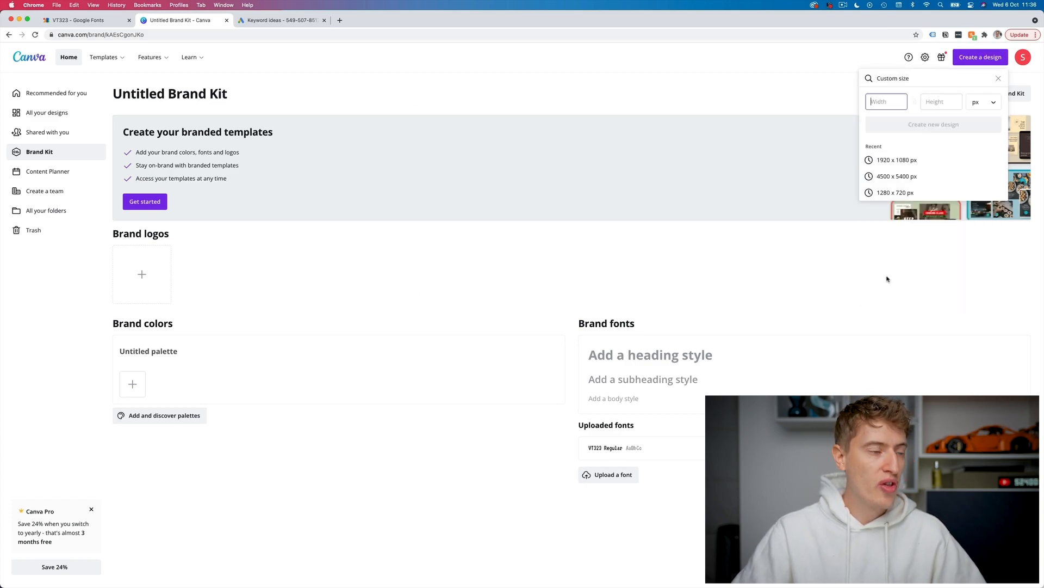
pyautogui.click(906, 177)
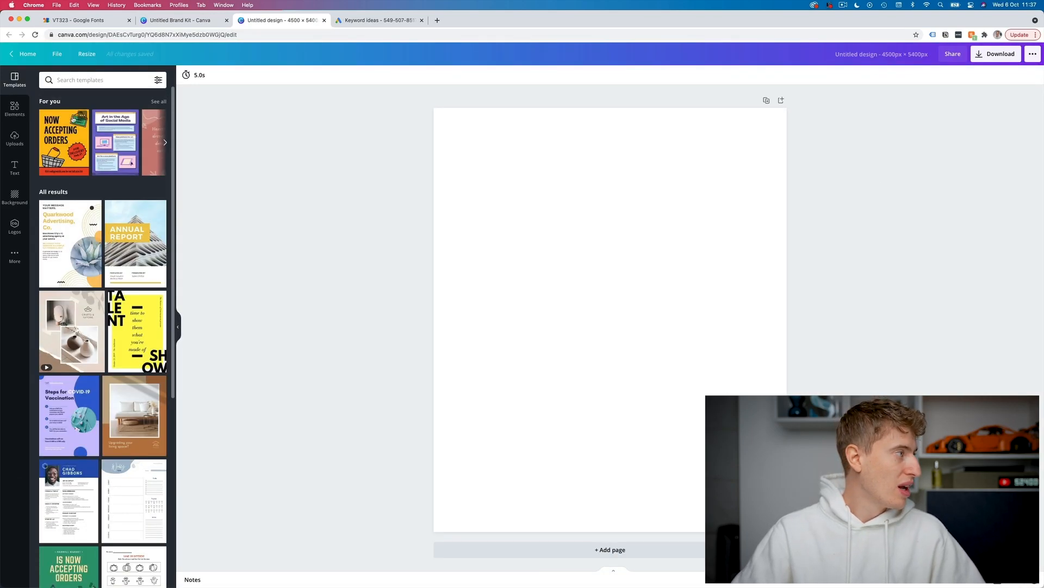
# Step: Add a heading to the page reading MERRY CHRISTMAS, split over two lines
pyautogui.click(15, 167)
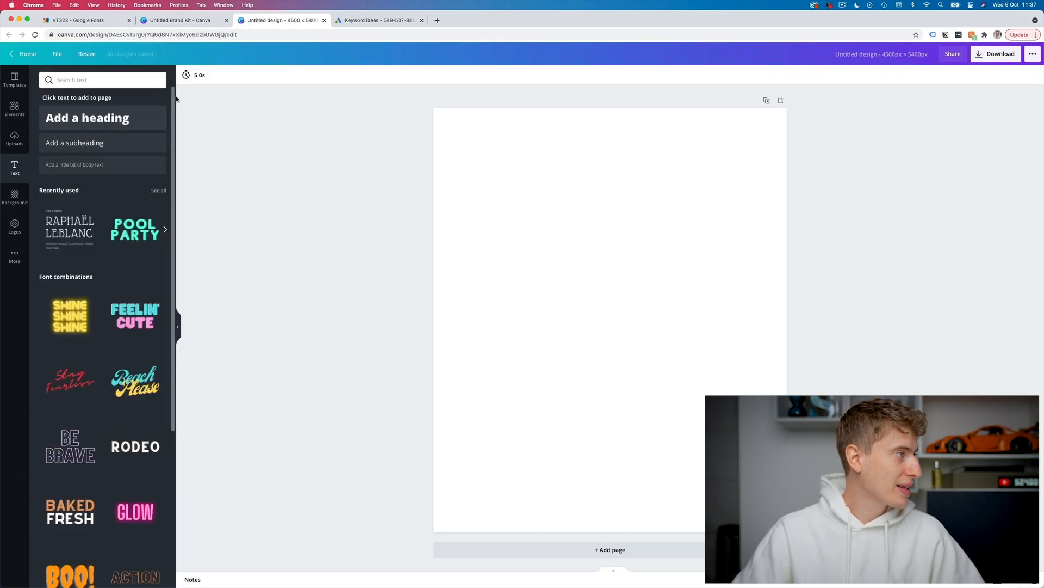
pyautogui.click(87, 117)
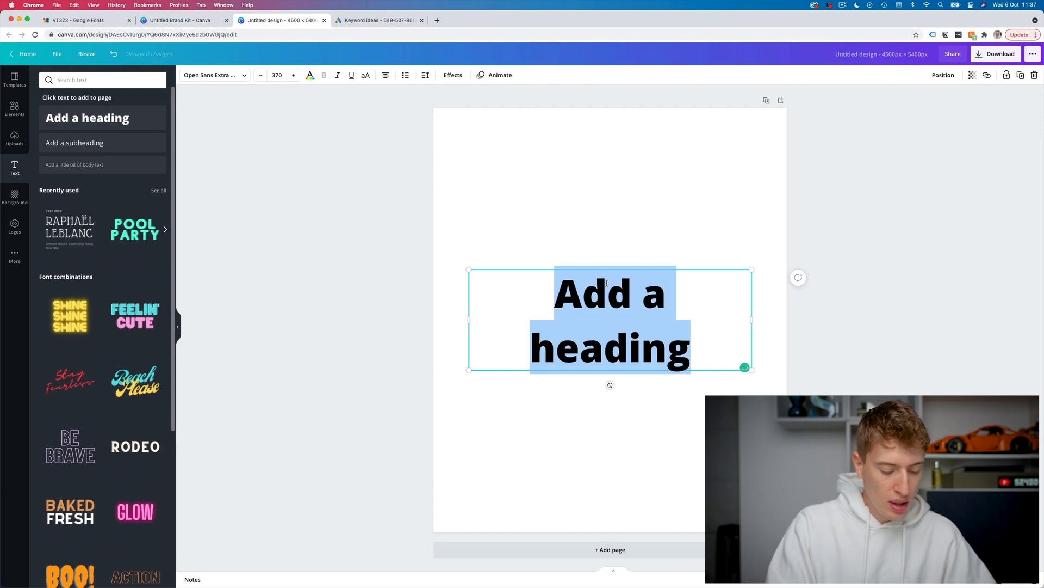
pyautogui.write('MERRY')
pyautogui.press('Return')
pyautogui.write('CHRISTMAS')
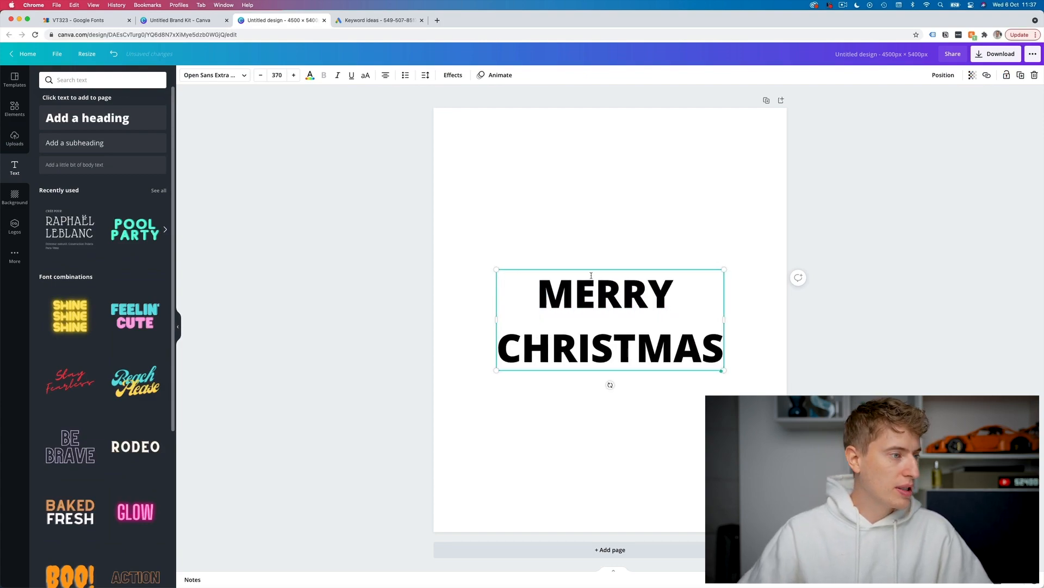
# Step: Set the MERRY CHRISTMAS heading to the VT323 Regular font and enlarge it to a size of about 553
pyautogui.press('super+a')
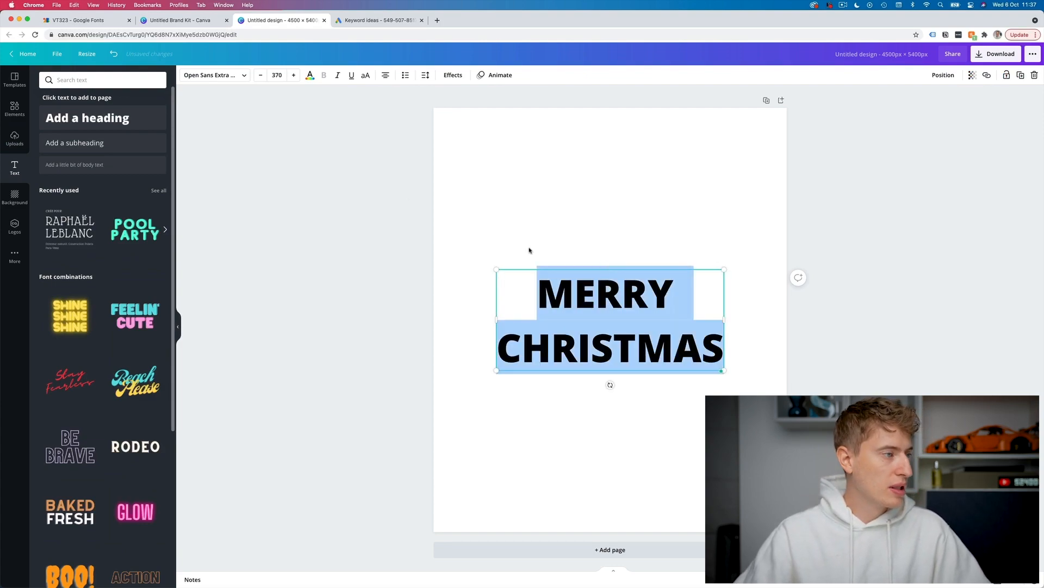
pyautogui.click(218, 75)
pyautogui.write('V')
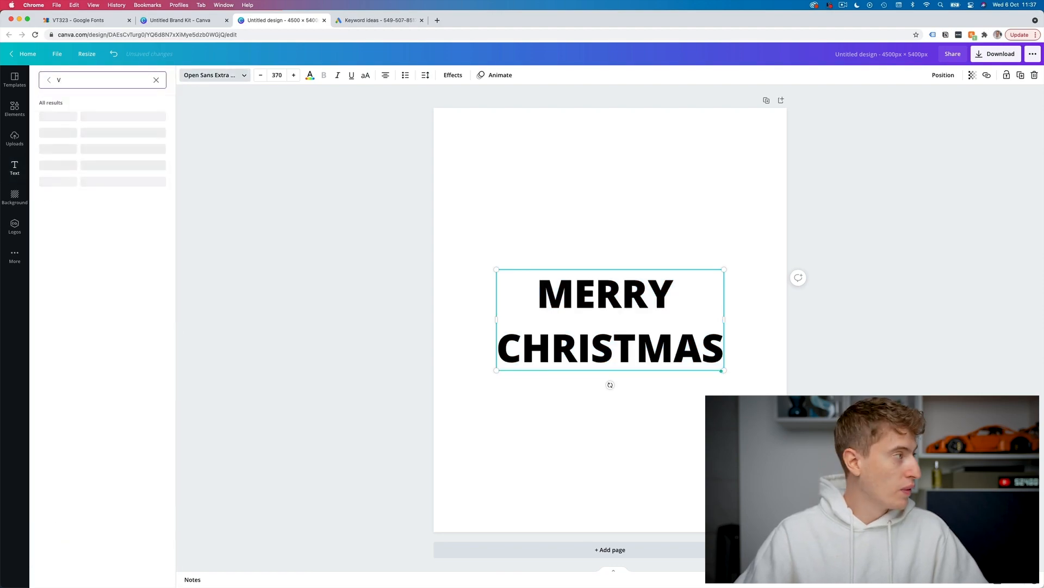
pyautogui.write('2')
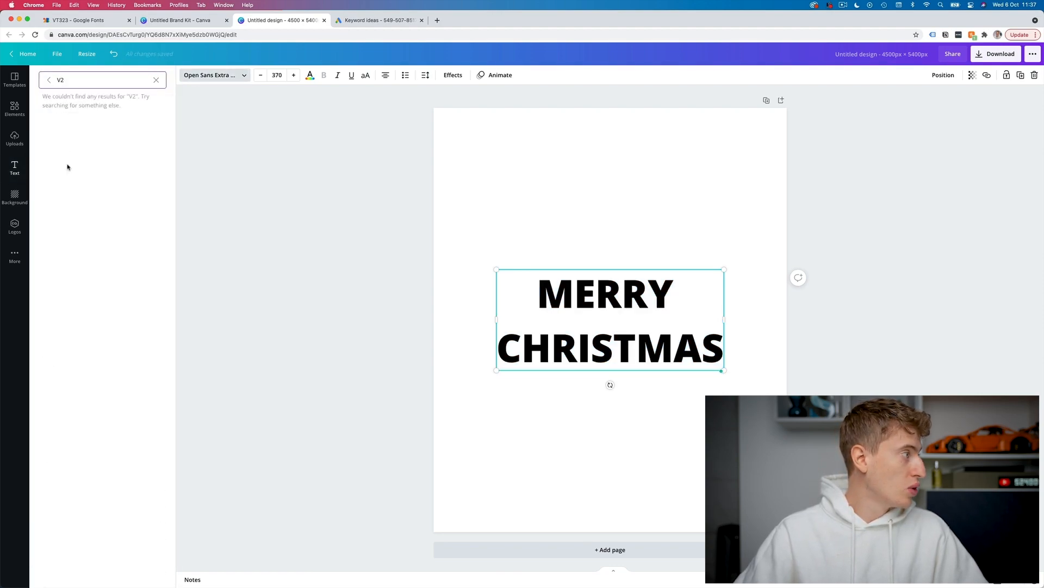
pyautogui.press('BackSpace')
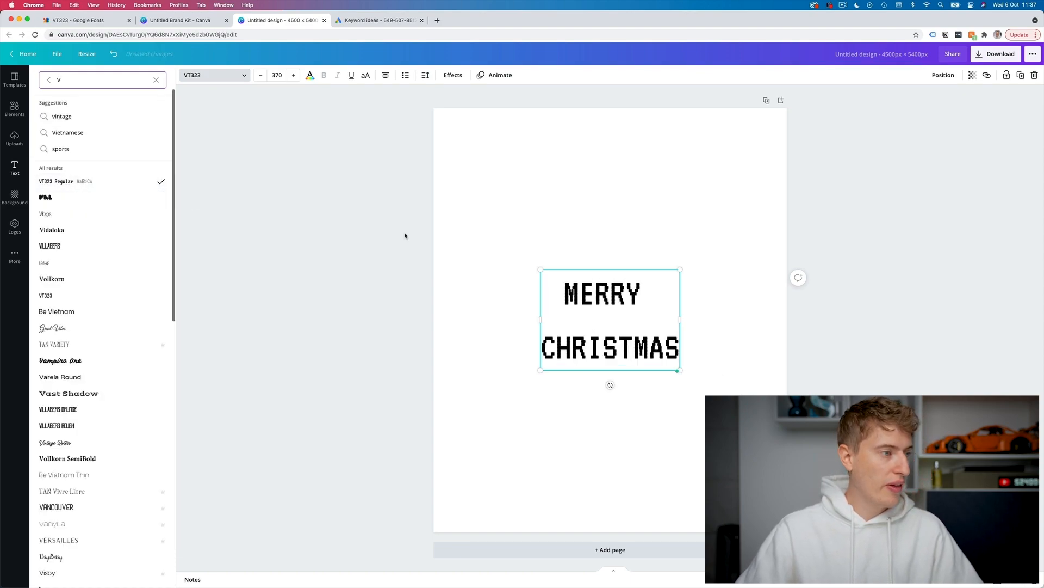
pyautogui.moveTo(682, 264); pyautogui.dragTo(750, 220)
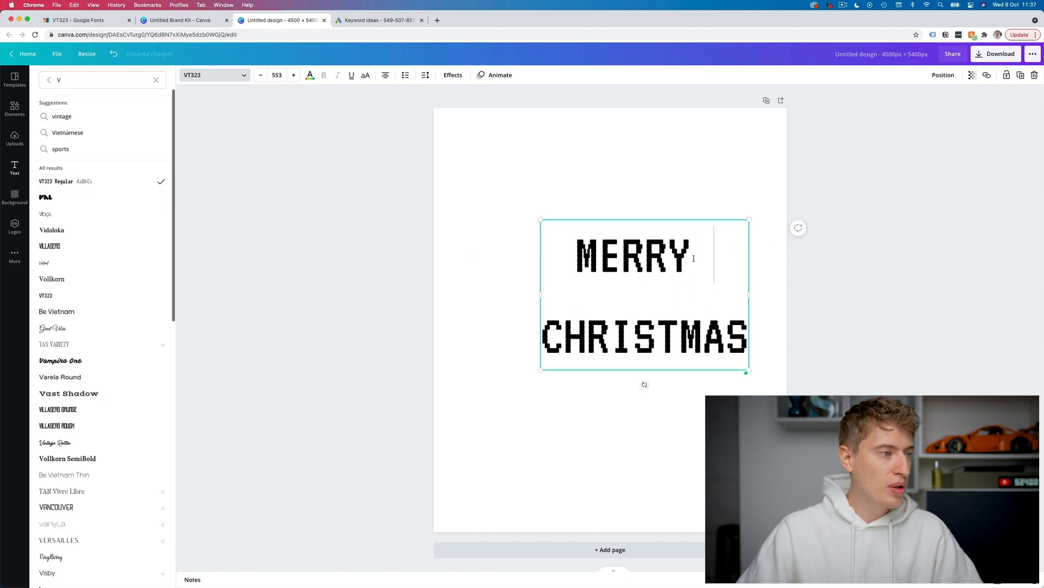
# Step: Duplicate the heading and trim the two copies into separate MERRY and CHRISTMAS text boxes
pyautogui.moveTo(618, 361); pyautogui.dragTo(565, 221)
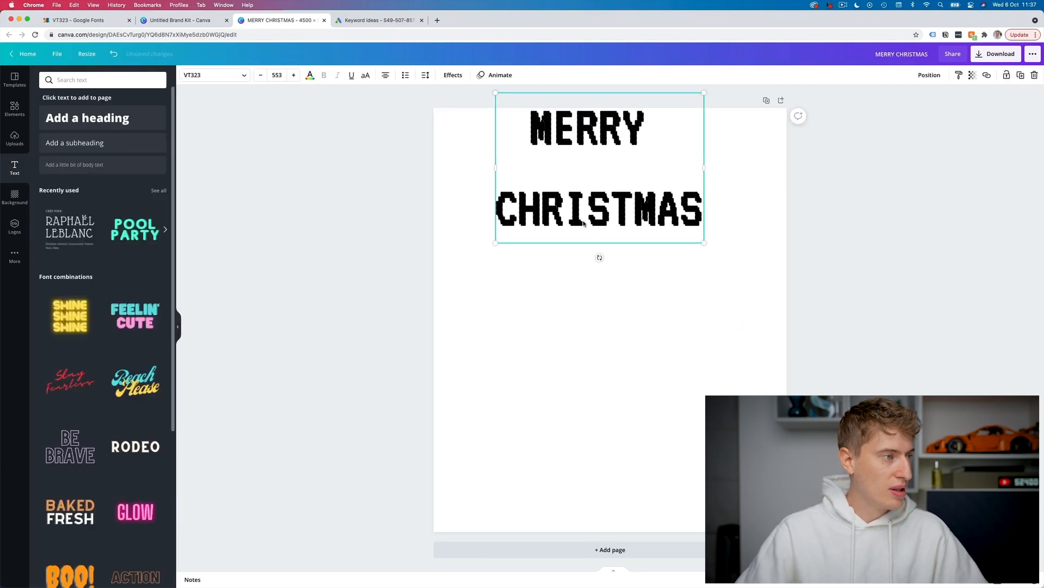
pyautogui.press('super+d')
pyautogui.doubleClick(603, 356)
pyautogui.press('BackSpace')
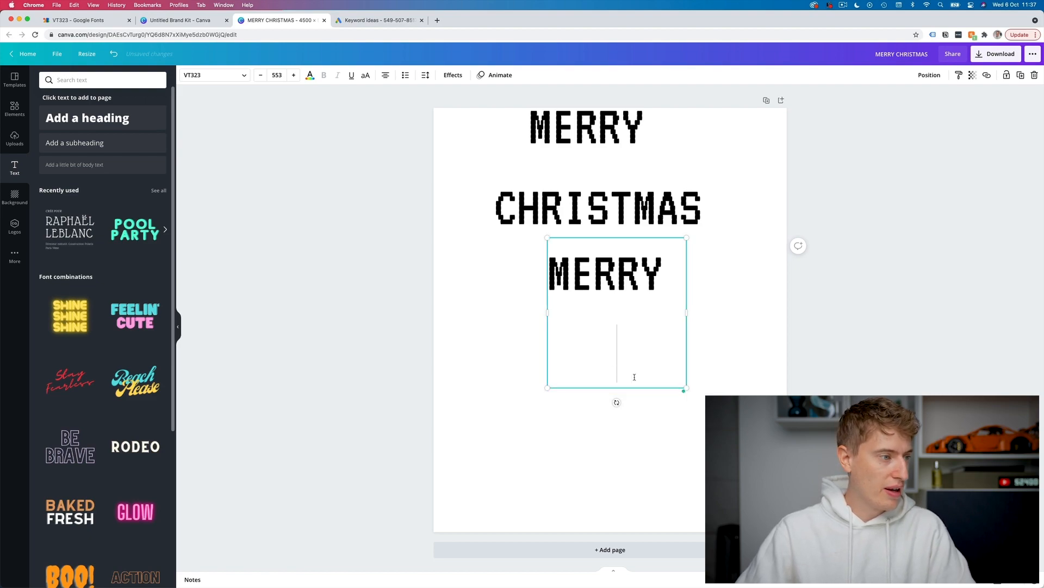
pyautogui.click(632, 186)
# Step: Place CHRISTMAS closely beneath MERRY and centre both words around the middle of the page
pyautogui.moveTo(631, 126); pyautogui.dragTo(615, 343)
pyautogui.moveTo(592, 298); pyautogui.dragTo(607, 299)
pyautogui.moveTo(595, 351); pyautogui.dragTo(617, 351)
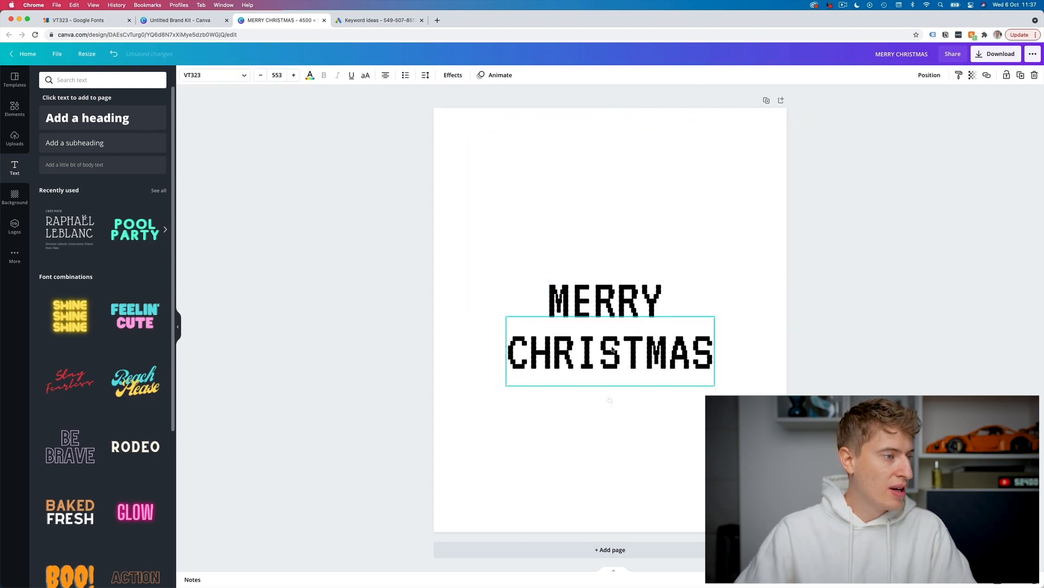
pyautogui.click(605, 308)
# Step: Add line 4.png from the christmas assets folder to the design and stretch it nearly page-wide above MERRY
pyautogui.hotkey('ctrl', 'Up')
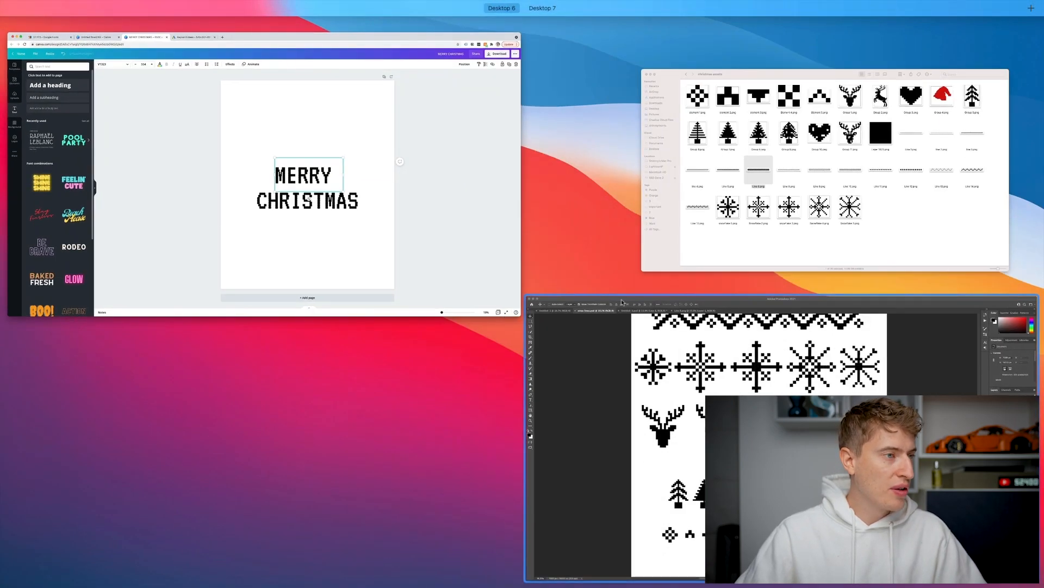
pyautogui.click(832, 152)
pyautogui.doubleClick(589, 269)
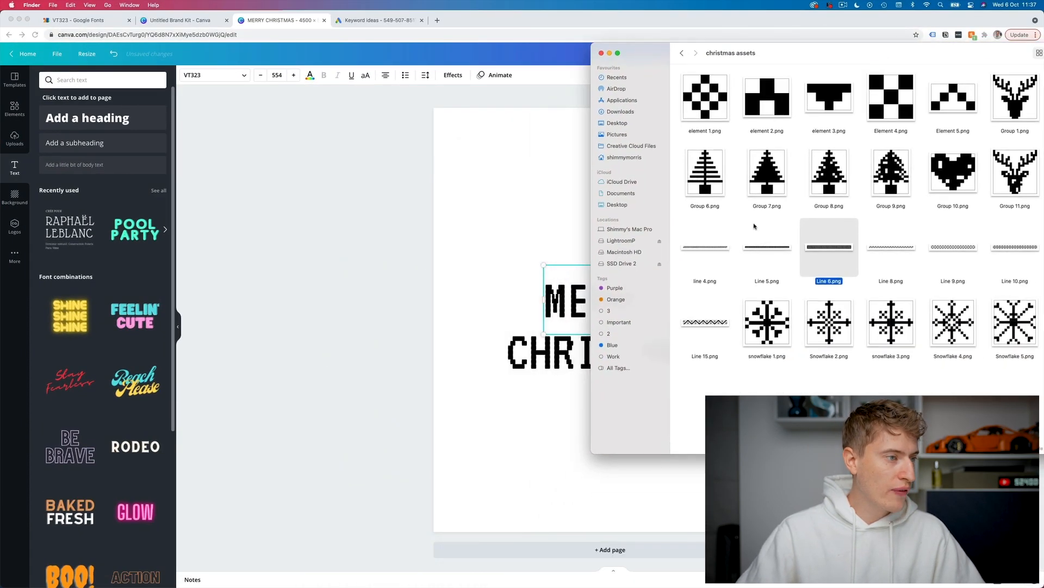
pyautogui.moveTo(717, 248); pyautogui.dragTo(560, 228)
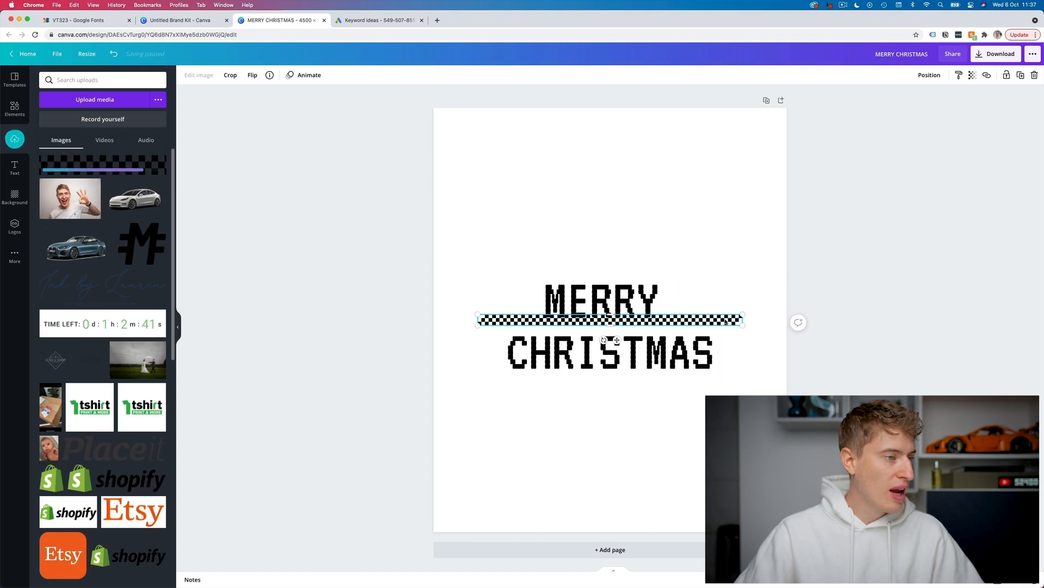
pyautogui.moveTo(728, 321); pyautogui.dragTo(734, 243)
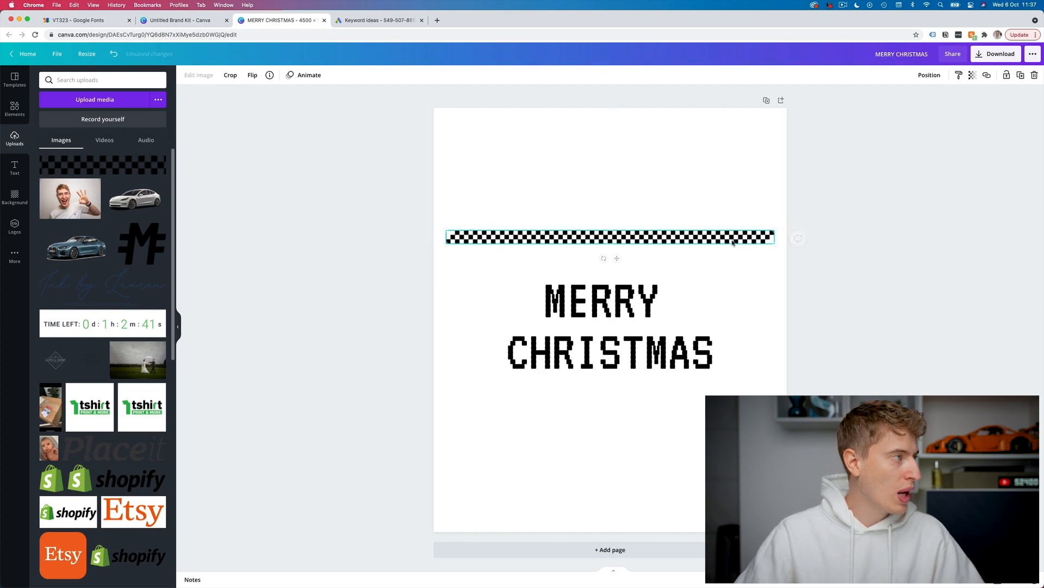
# Step: Examine the image editing adjustments, filters and effects Canva offers for the checkered line, looking for a way to recolor it
pyautogui.click(629, 314)
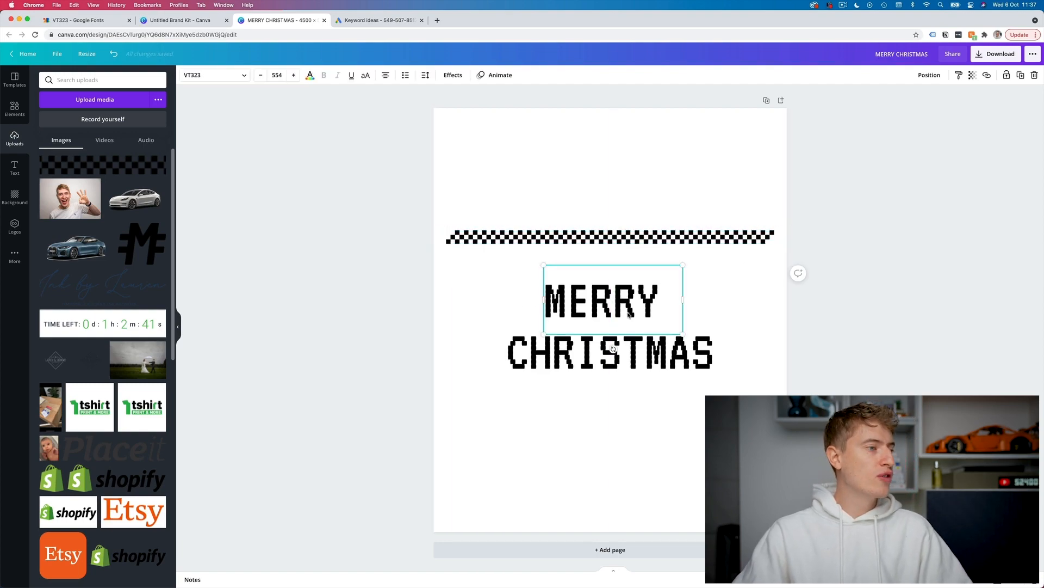
pyautogui.click(715, 309)
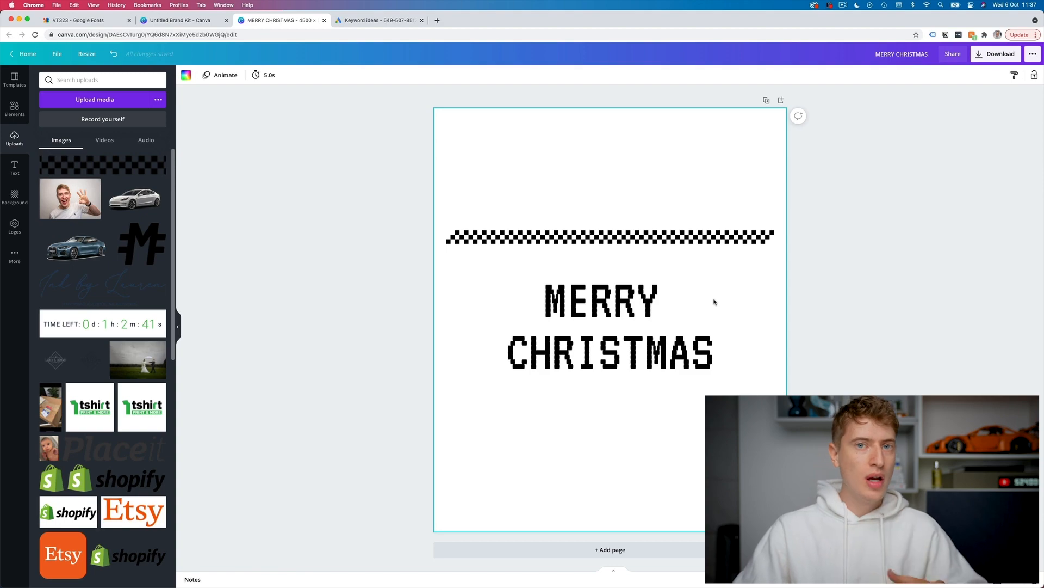
pyautogui.click(690, 237)
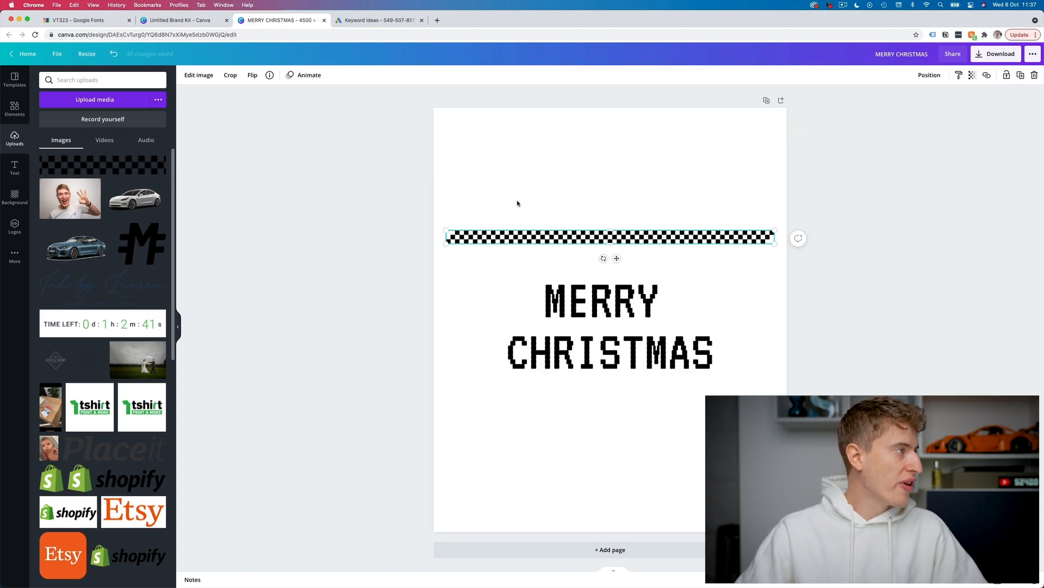
pyautogui.click(199, 75)
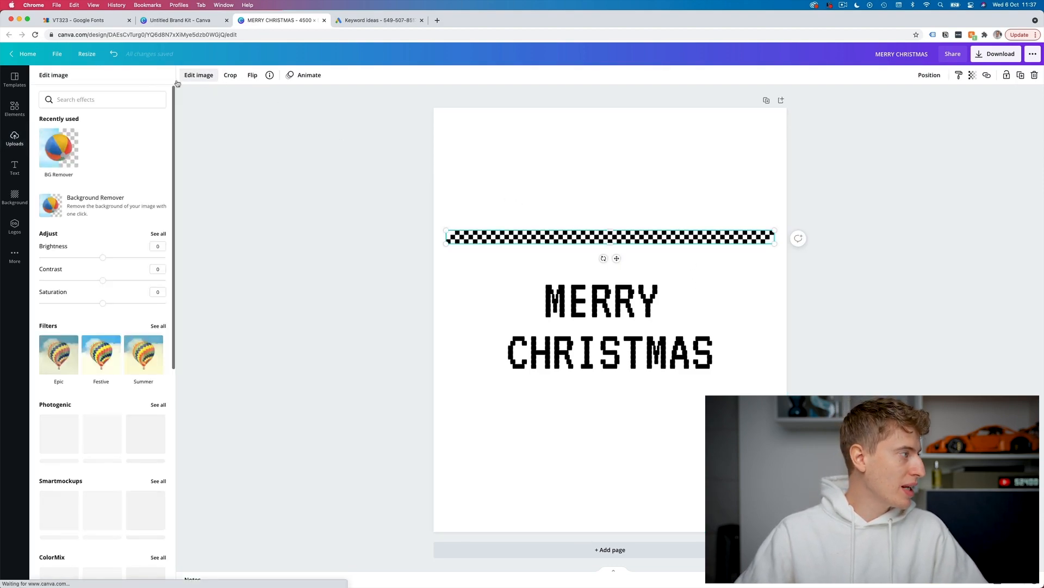
pyautogui.scroll(-10, 139, 368)
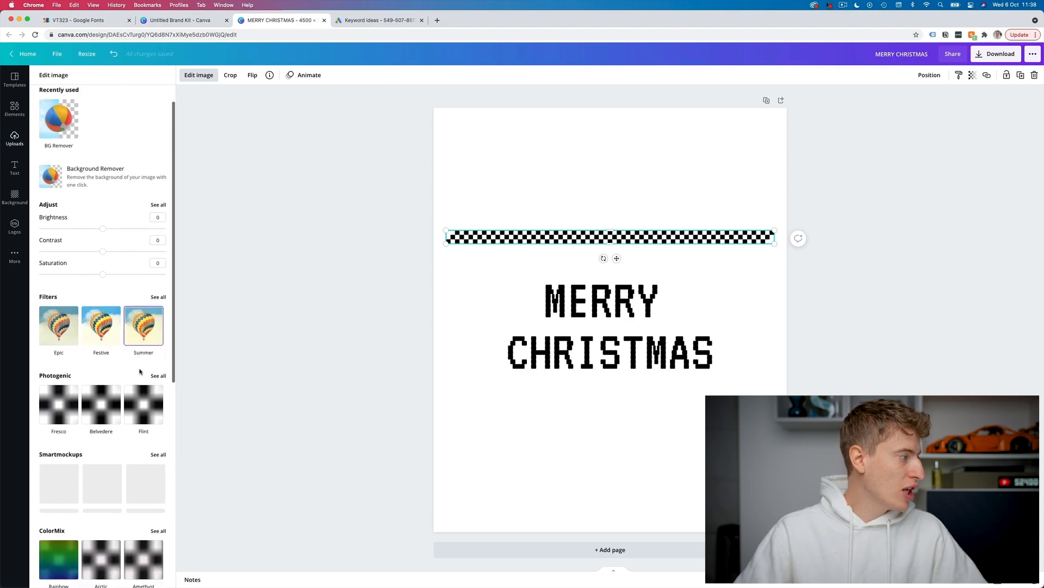
pyautogui.scroll(-2, 136, 368)
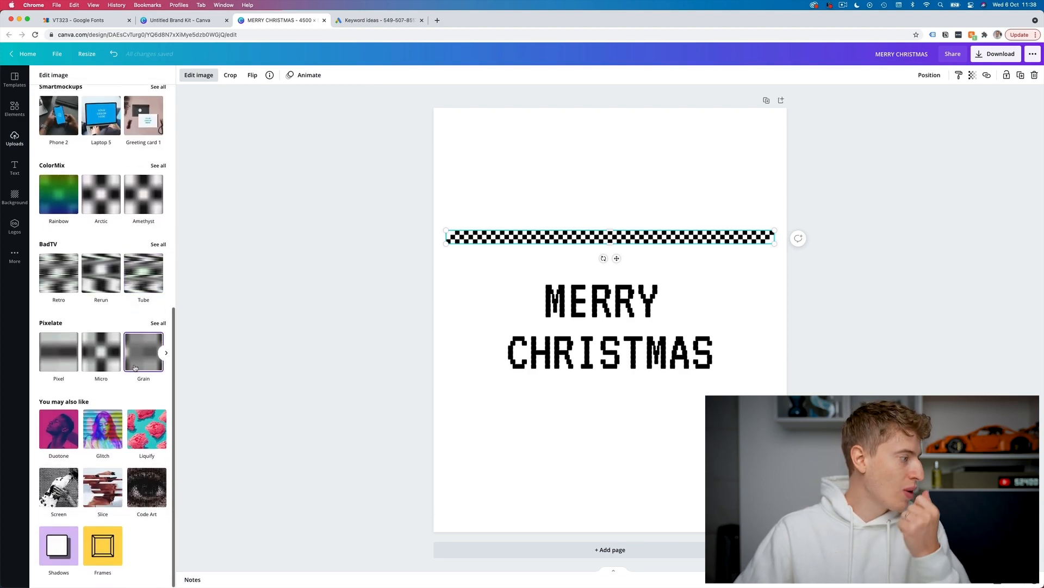
pyautogui.scroll(10, 130, 361)
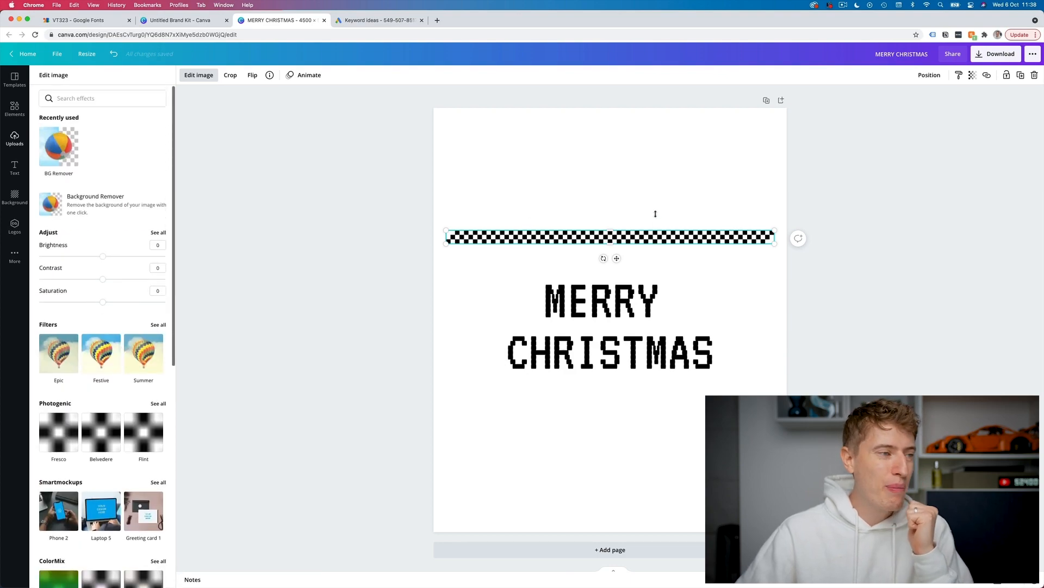
pyautogui.press('Escape')
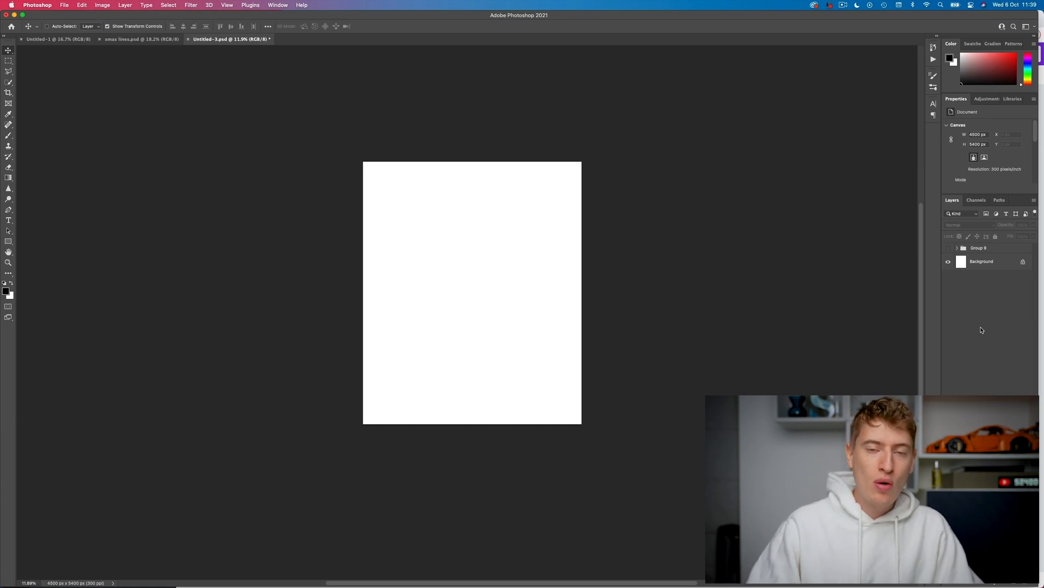
# Step: Switch to Photoshop and add a large text box on the blank canvas reading "I paused my game to open presents"
pyautogui.click(8, 219)
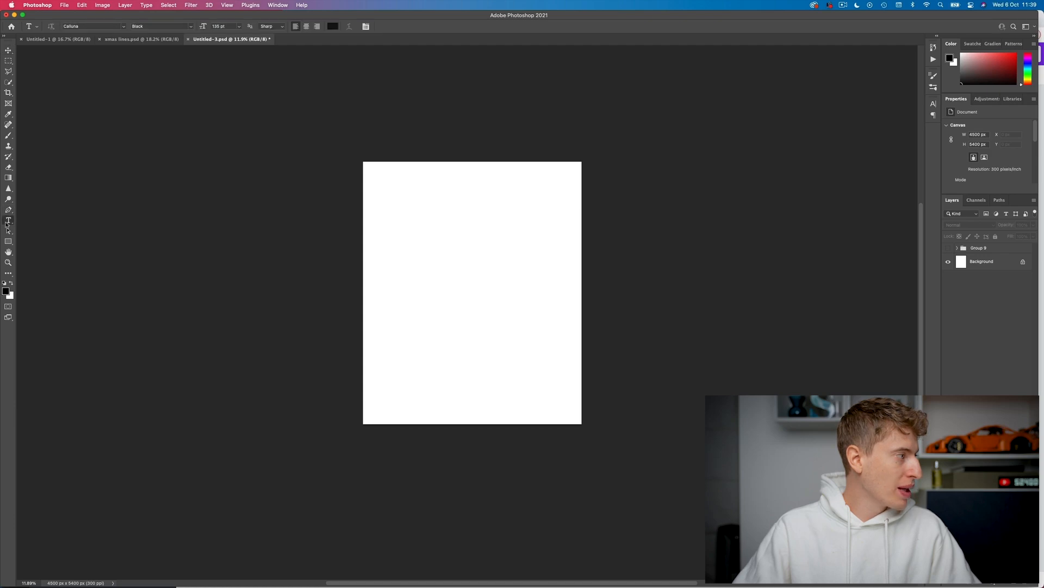
pyautogui.moveTo(389, 193); pyautogui.dragTo(532, 374)
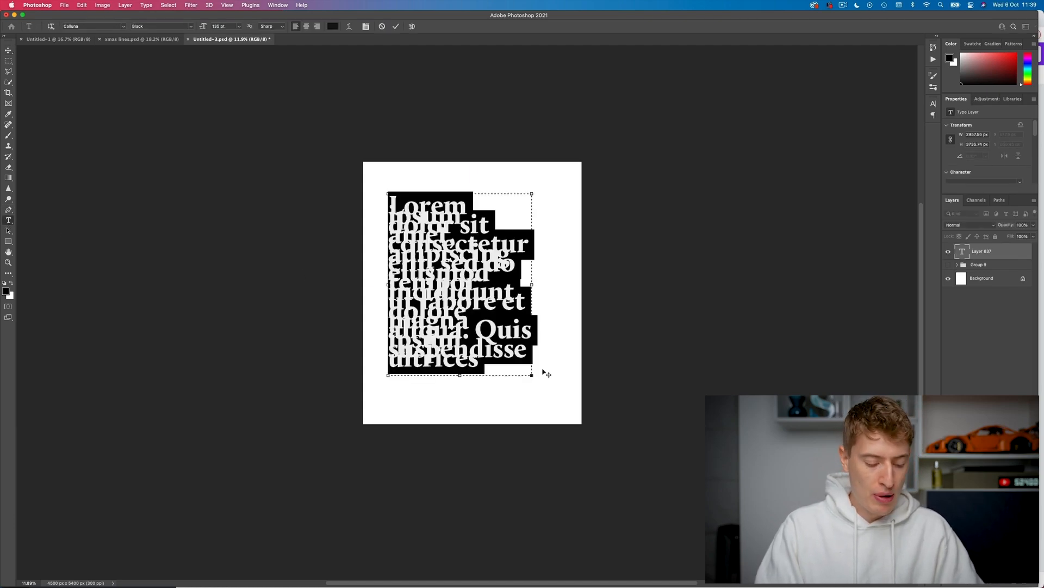
pyautogui.write('i aised')
pyautogui.press('super+a')
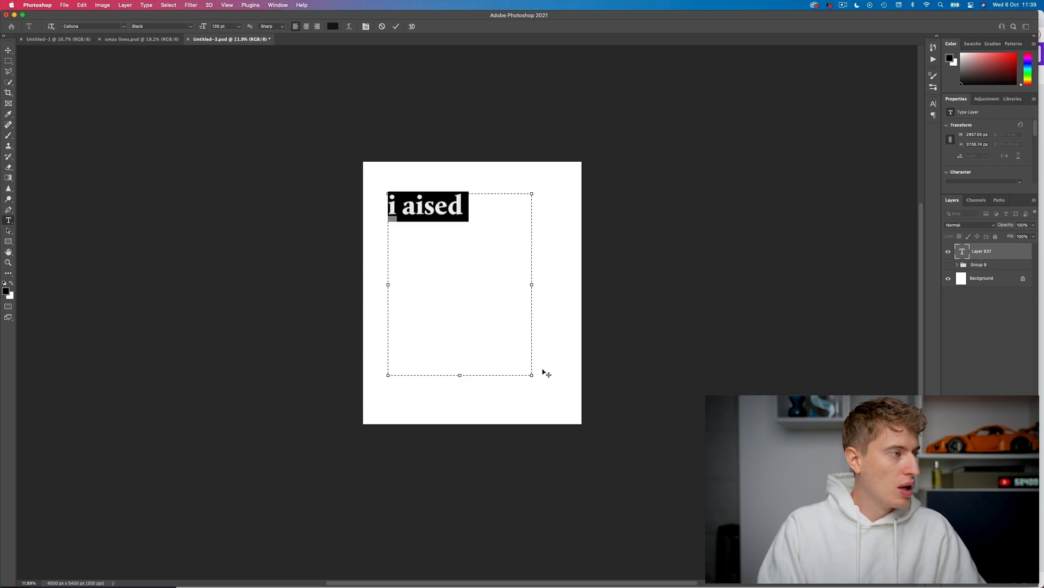
pyautogui.write('i')
pyautogui.press('BackSpace')
pyautogui.write('I')
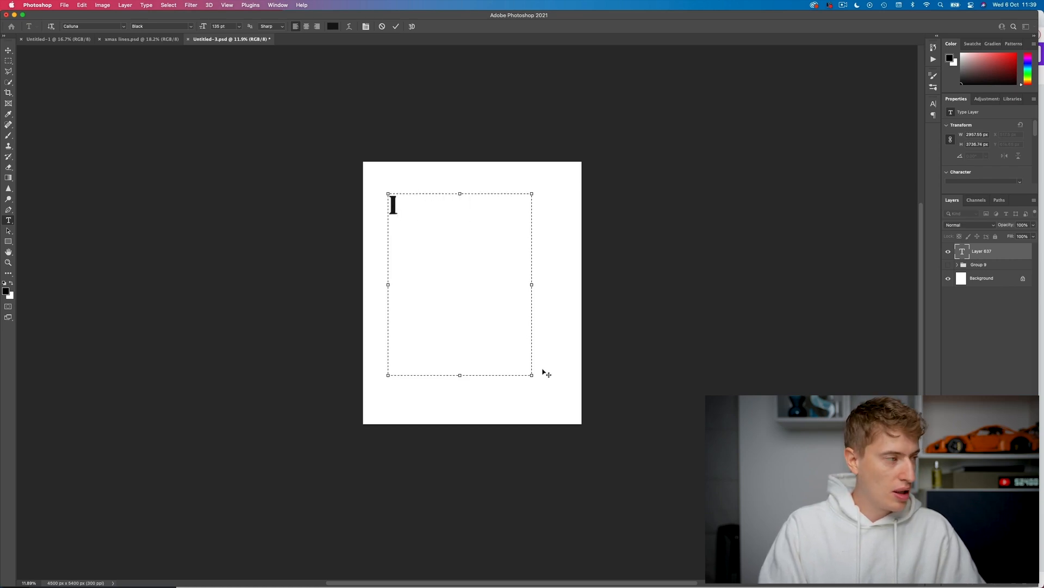
pyautogui.write(' paused m')
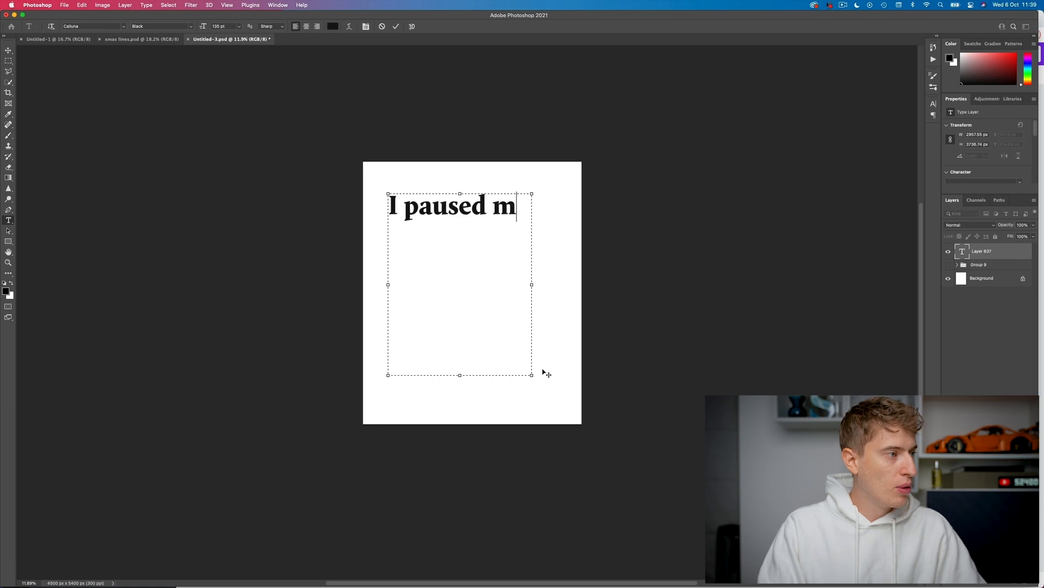
pyautogui.write('y game to open presents')
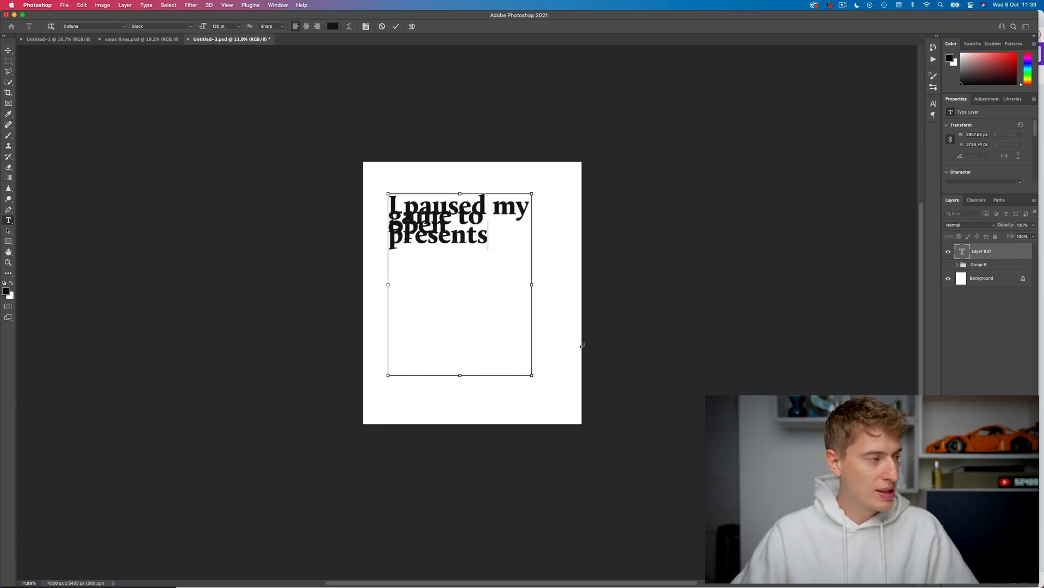
# Step: Format the text as centred VT323 Regular with 108 pt leading and move it slightly down the canvas
pyautogui.press('super+a')
pyautogui.click(933, 103)
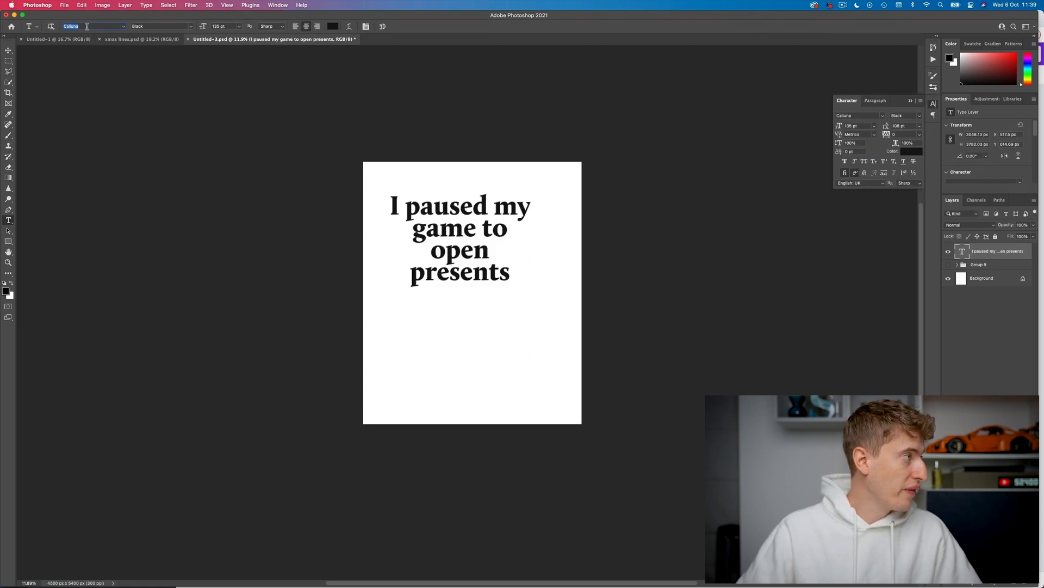
pyautogui.write('vt')
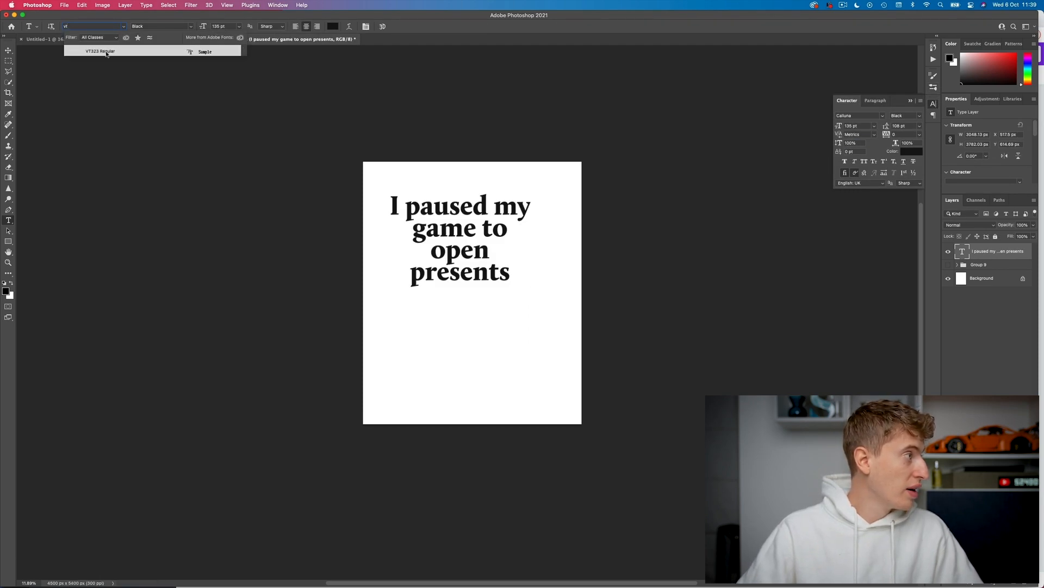
pyautogui.click(104, 51)
pyautogui.doubleClick(477, 224)
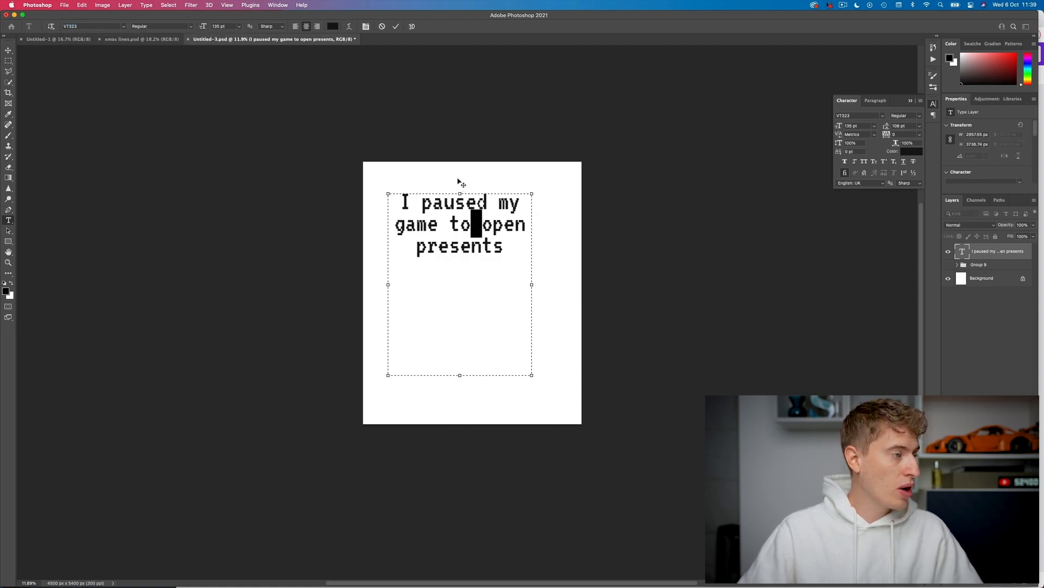
pyautogui.moveTo(458, 182); pyautogui.dragTo(469, 207)
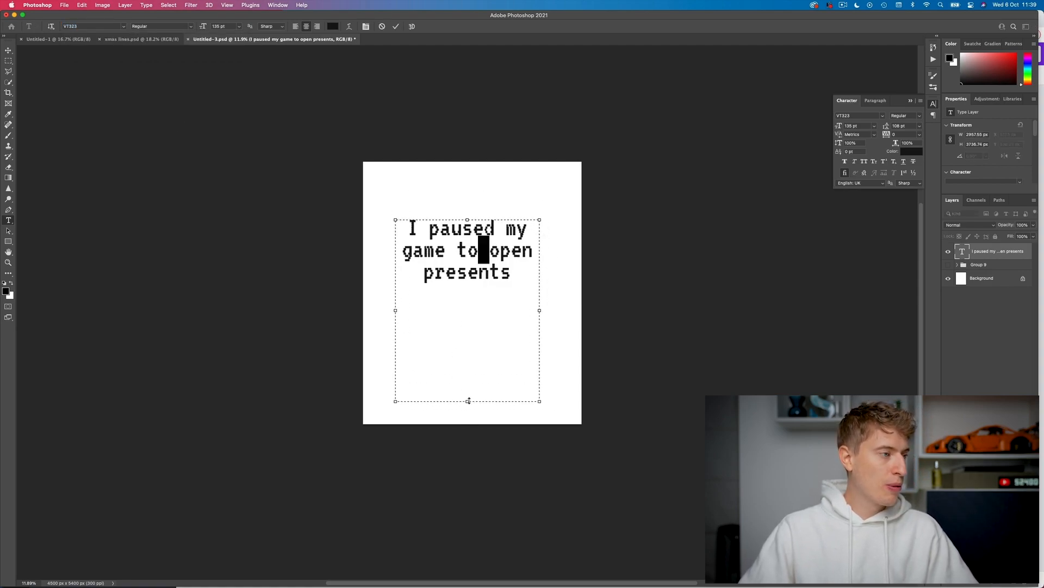
# Step: Shorten the slogan's text box so that it just fits its three lines
pyautogui.moveTo(469, 402); pyautogui.dragTo(467, 277)
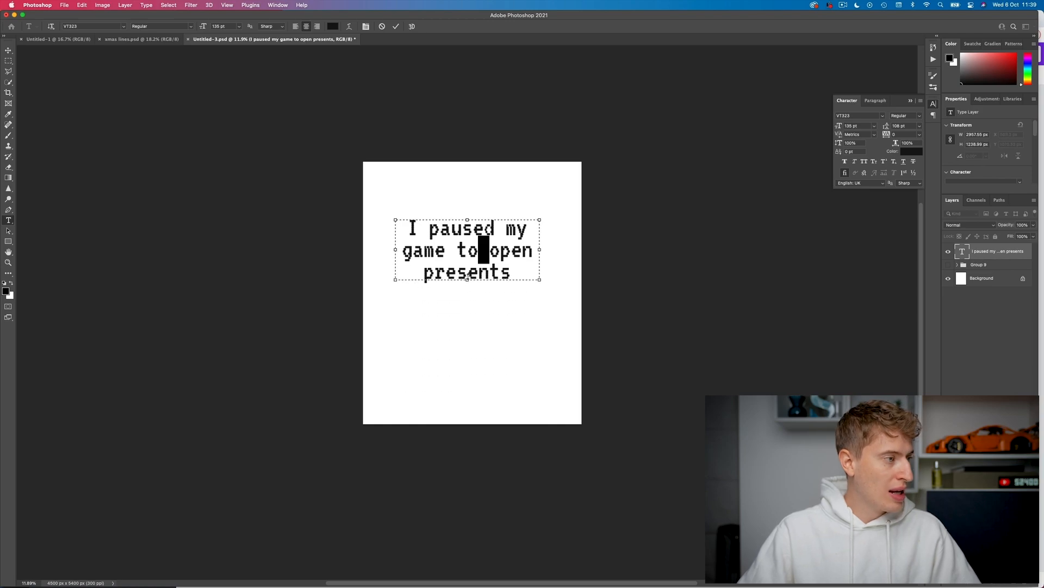
pyautogui.click(469, 251)
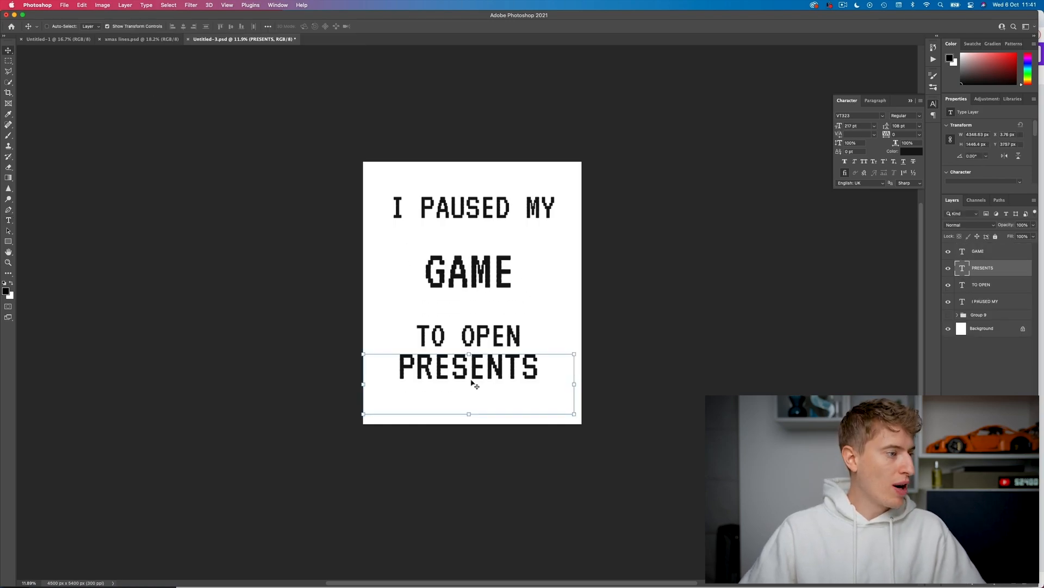
# Step: Shift the separate PRESENTS, TO OPEN and GAME text lines so they sit centred on the canvas
pyautogui.moveTo(475, 385); pyautogui.dragTo(471, 382)
pyautogui.moveTo(467, 340); pyautogui.dragTo(468, 340)
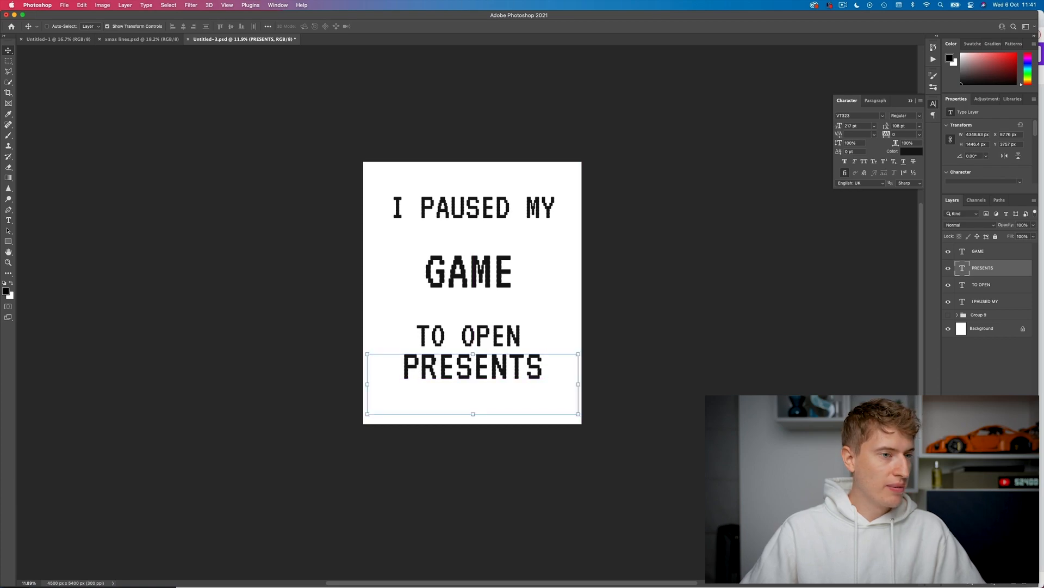
pyautogui.click(1003, 291)
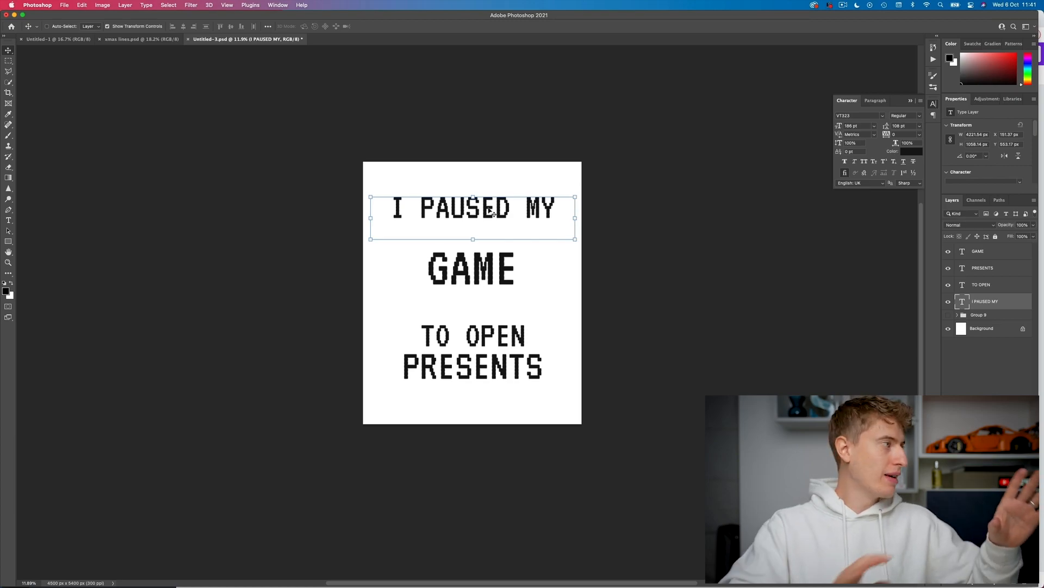
# Step: Place element 1.png from the christmas assets folder at the lower left of GAME, about 214 px wide, and rasterize its layer
pyautogui.press('F3')
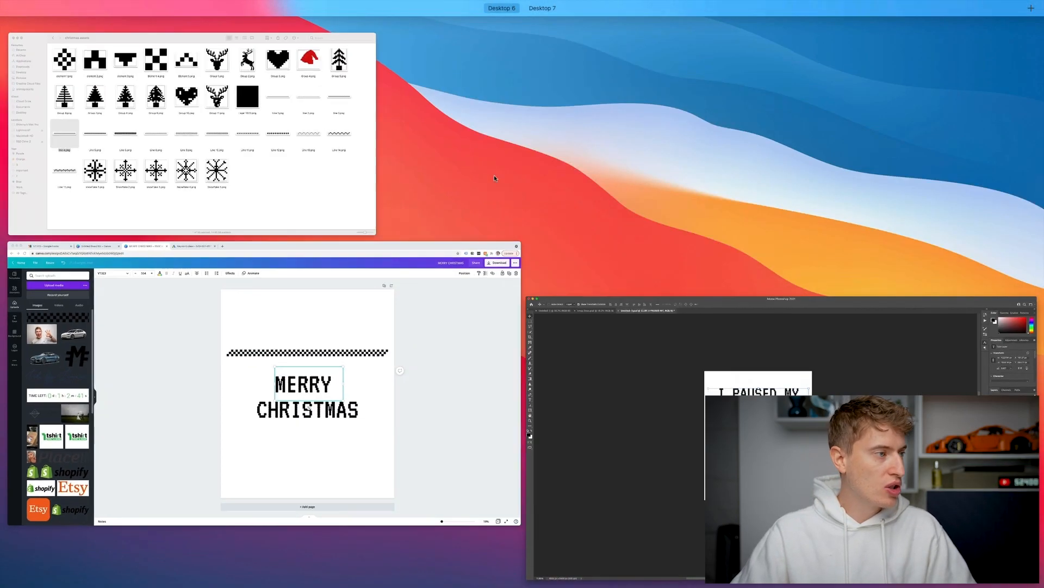
pyautogui.click(525, 108)
pyautogui.moveTo(688, 96); pyautogui.dragTo(401, 298)
pyautogui.moveTo(473, 294); pyautogui.dragTo(411, 285)
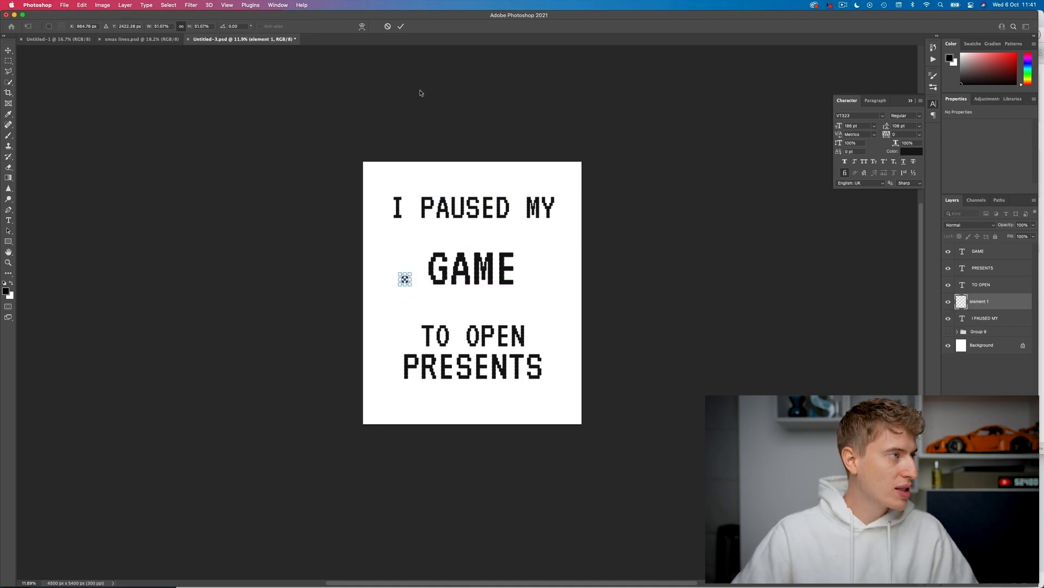
pyautogui.click(401, 26)
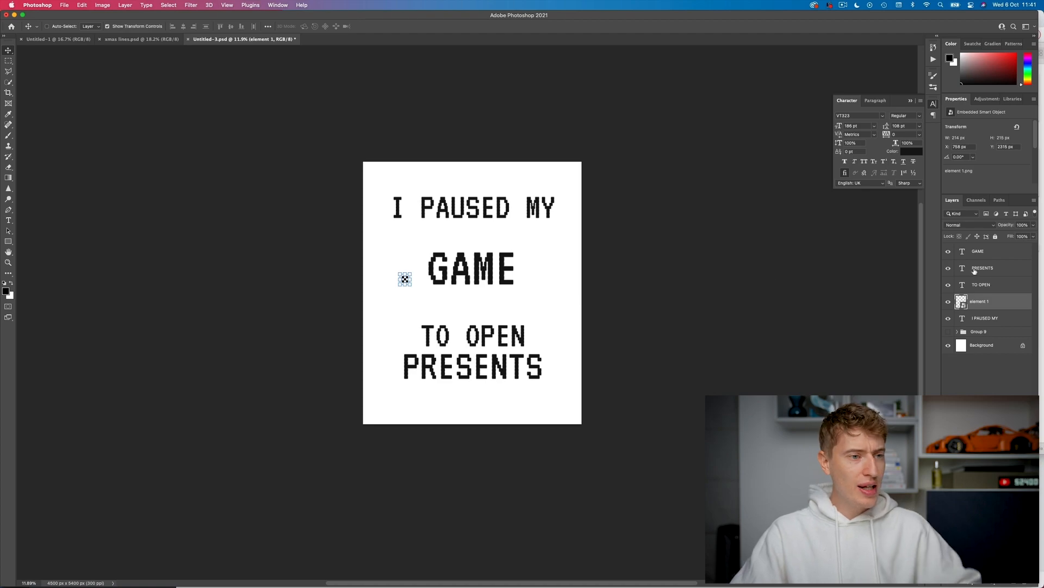
pyautogui.rightClick(1008, 307)
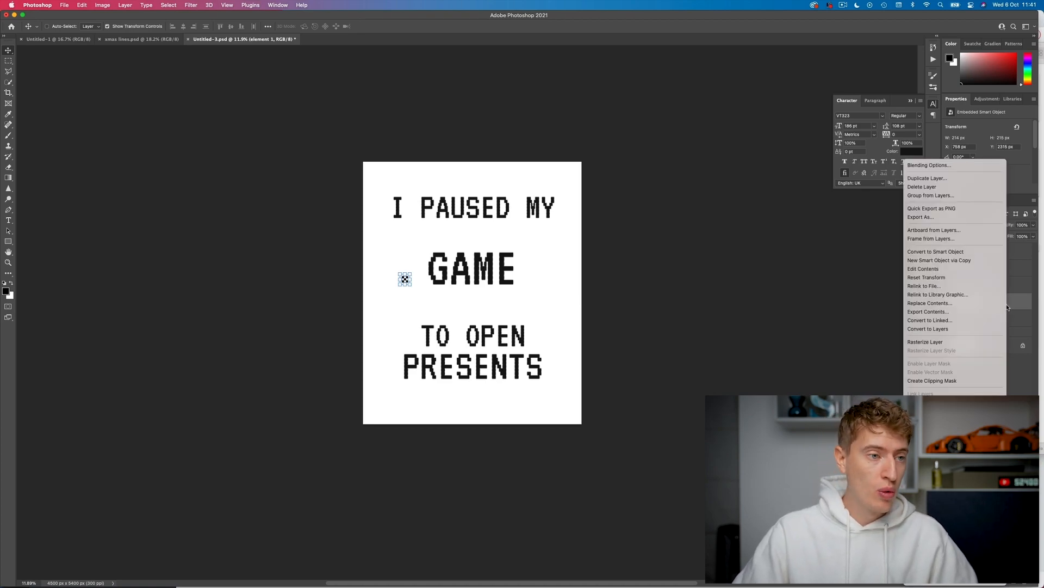
pyautogui.click(990, 341)
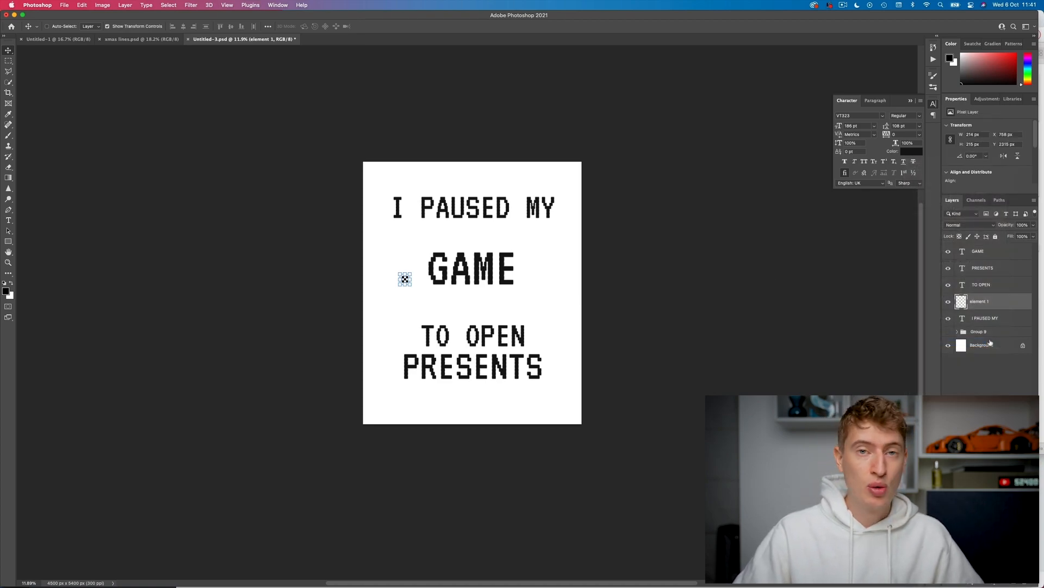
# Step: Duplicate the checkered diamond three times, placing two copies to the right of GAME and one beside the start of I PAUSED MY
pyautogui.press('super+equal')
pyautogui.press('super+equal')
pyautogui.press('super+equal')
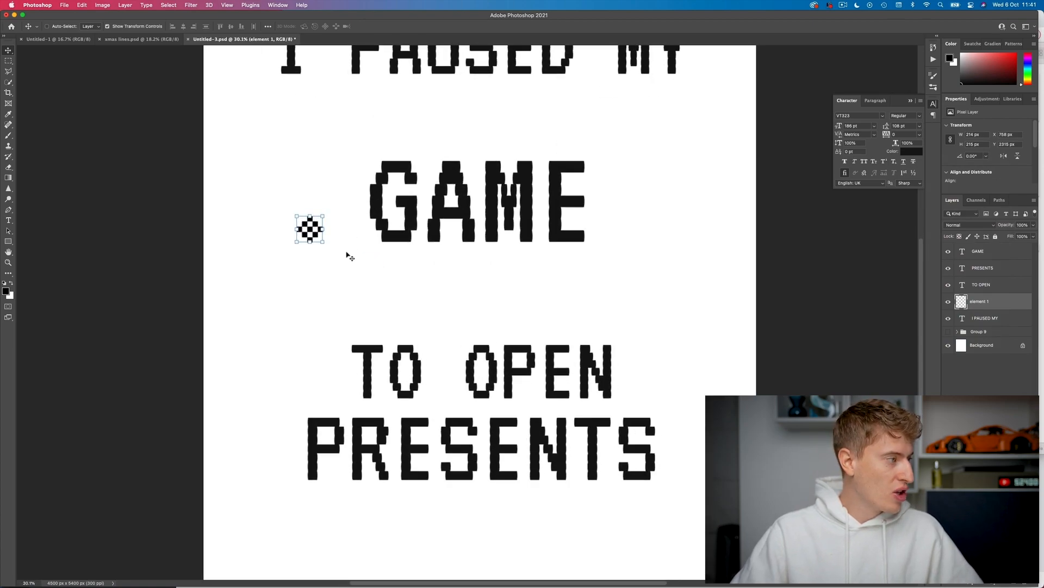
pyautogui.moveTo(315, 235); pyautogui.dragTo(683, 156)
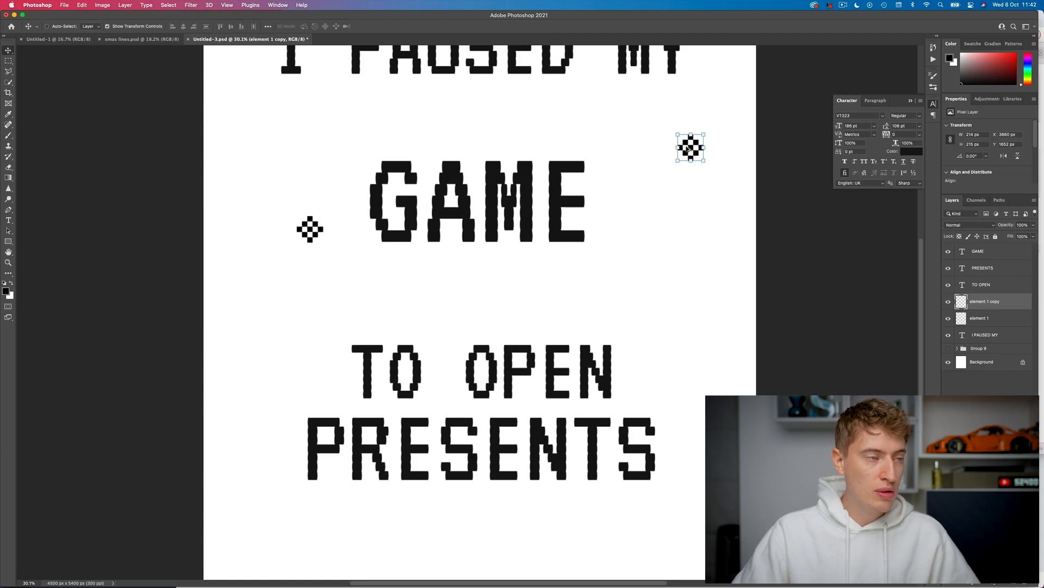
pyautogui.moveTo(689, 150); pyautogui.dragTo(235, 80)
pyautogui.press('super+minus')
pyautogui.press('super+minus')
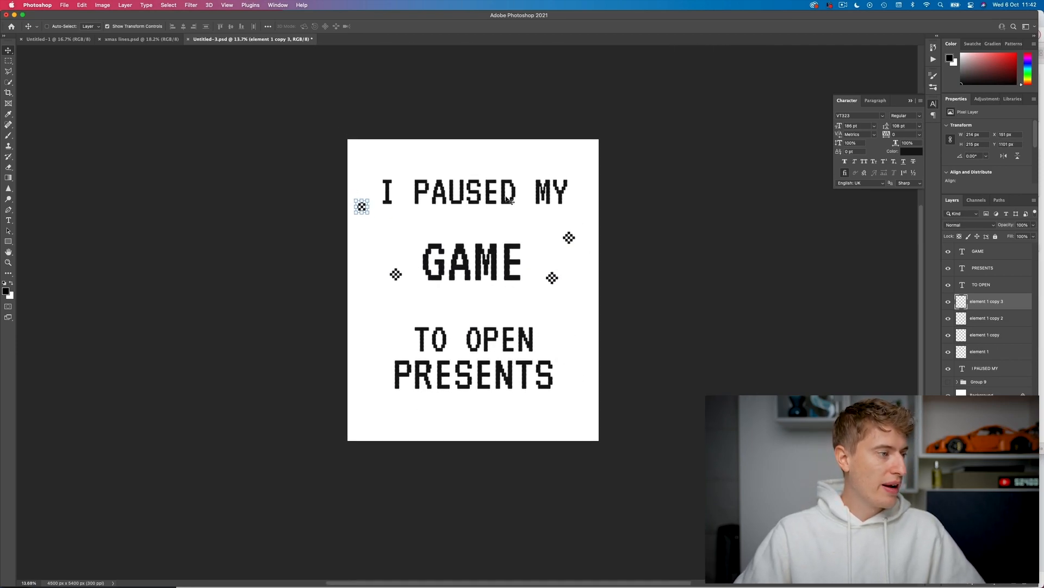
# Step: Place Line 15.png from the christmas assets folder across the full canvas width below PRESENTS and rasterize its layer
pyautogui.hotkey('ctrl', 'Up')
pyautogui.click(362, 170)
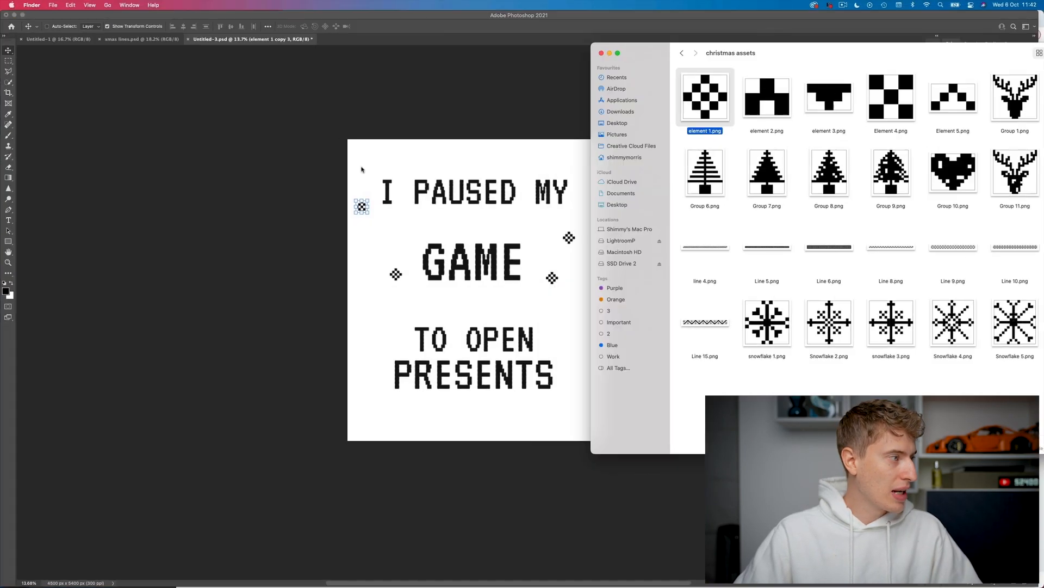
pyautogui.hotkey('ctrl', 'Up')
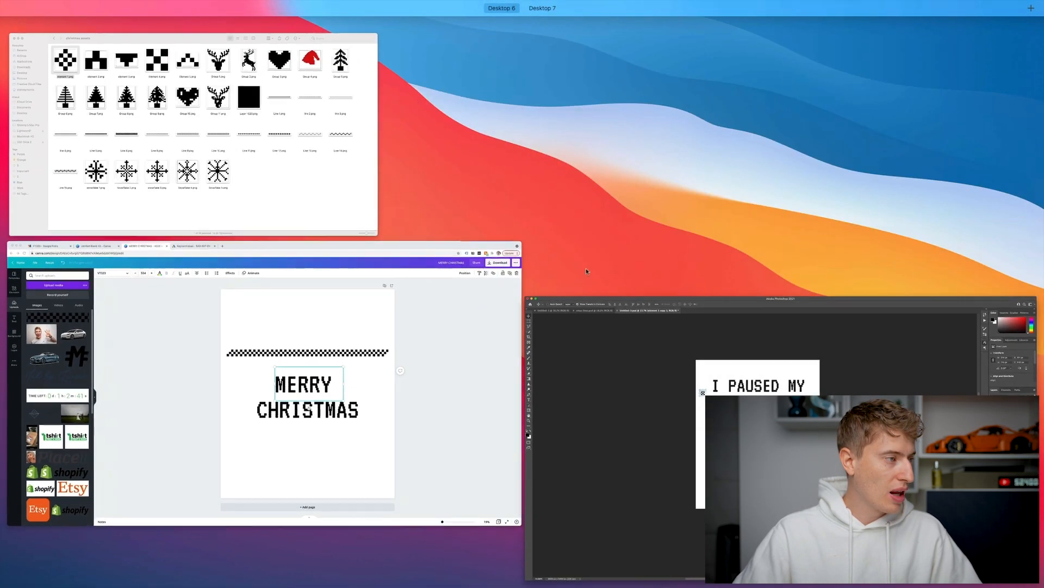
pyautogui.click(351, 202)
pyautogui.moveTo(699, 321); pyautogui.dragTo(410, 422)
pyautogui.moveTo(485, 293); pyautogui.dragTo(489, 427)
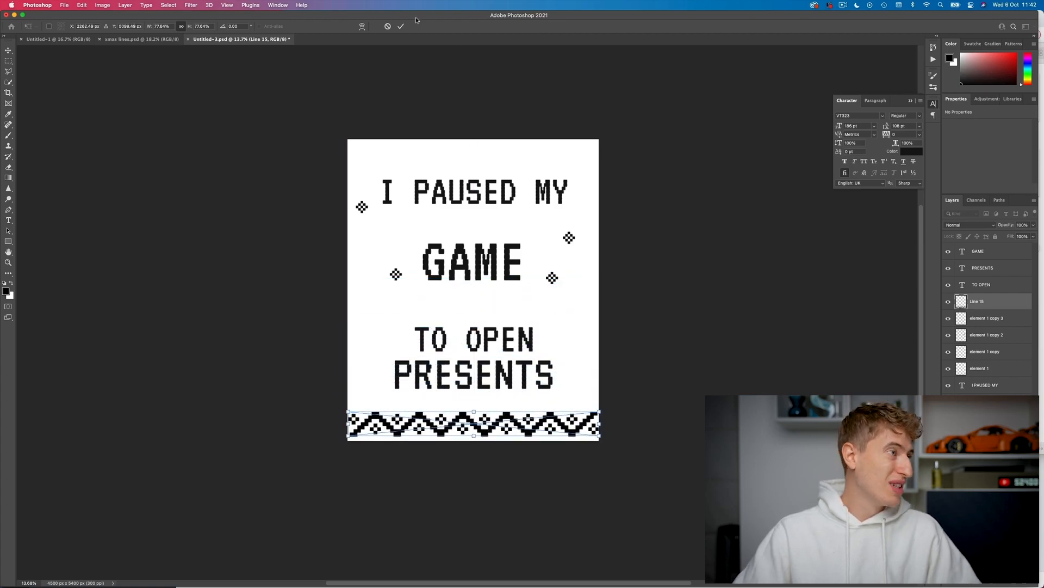
pyautogui.click(401, 26)
pyautogui.rightClick(1006, 301)
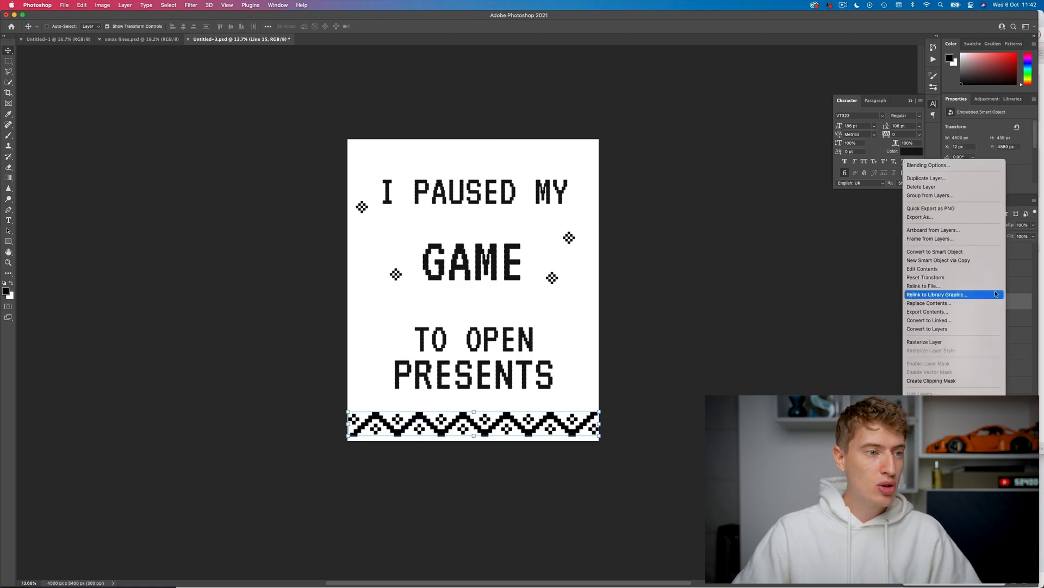
pyautogui.click(973, 341)
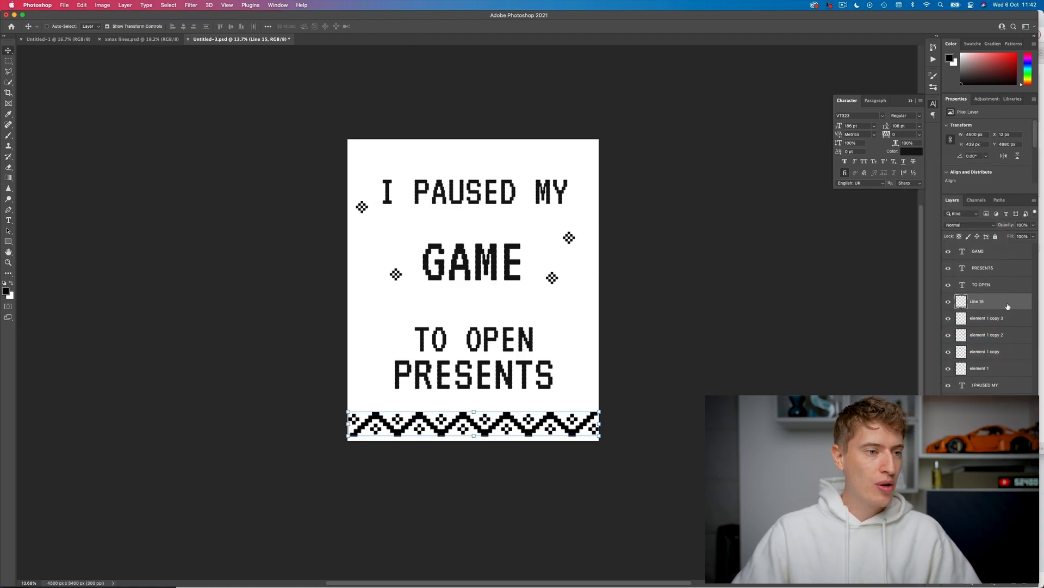
# Step: Apply a green Color Overlay (#189f15) to the zigzag Line 15 layer
pyautogui.doubleClick(1008, 306)
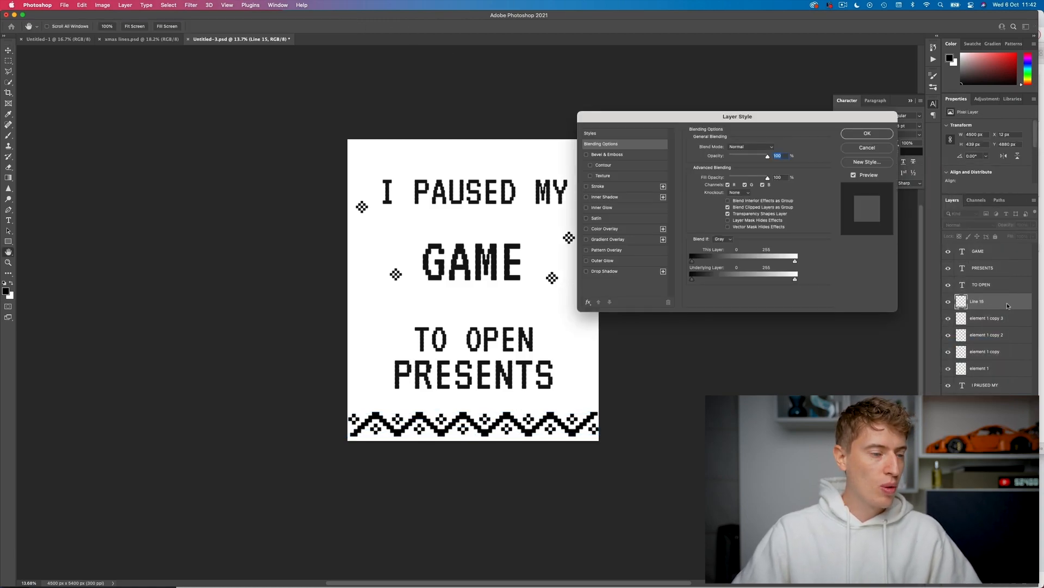
pyautogui.click(608, 229)
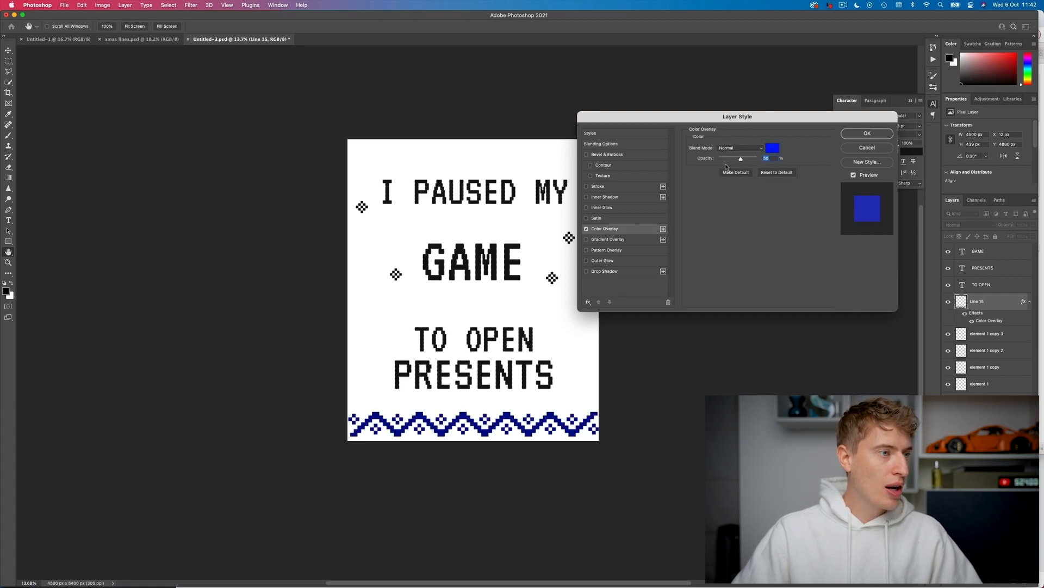
pyautogui.click(771, 148)
pyautogui.moveTo(283, 541); pyautogui.dragTo(261, 499)
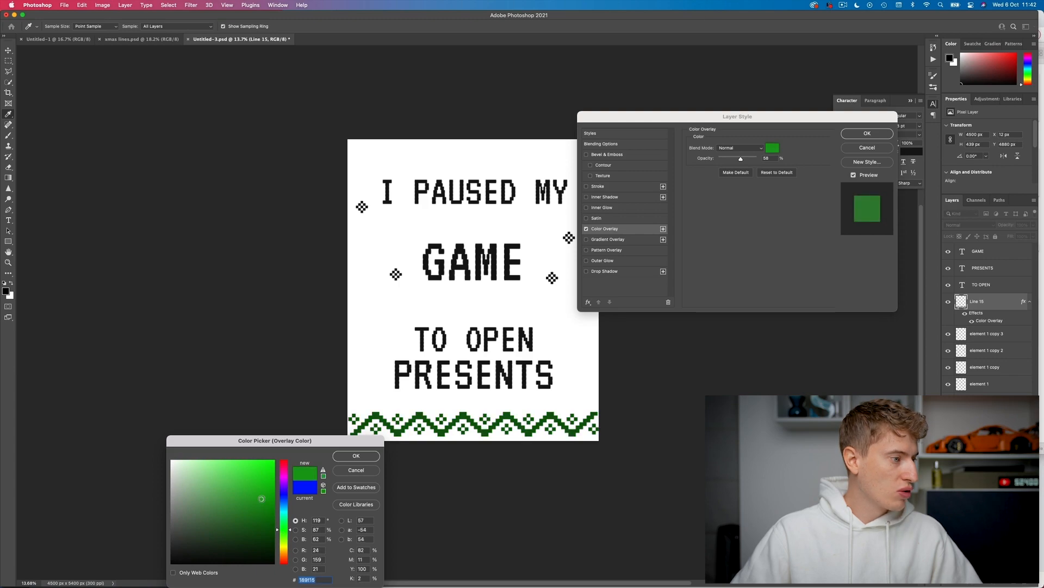
pyautogui.click(350, 455)
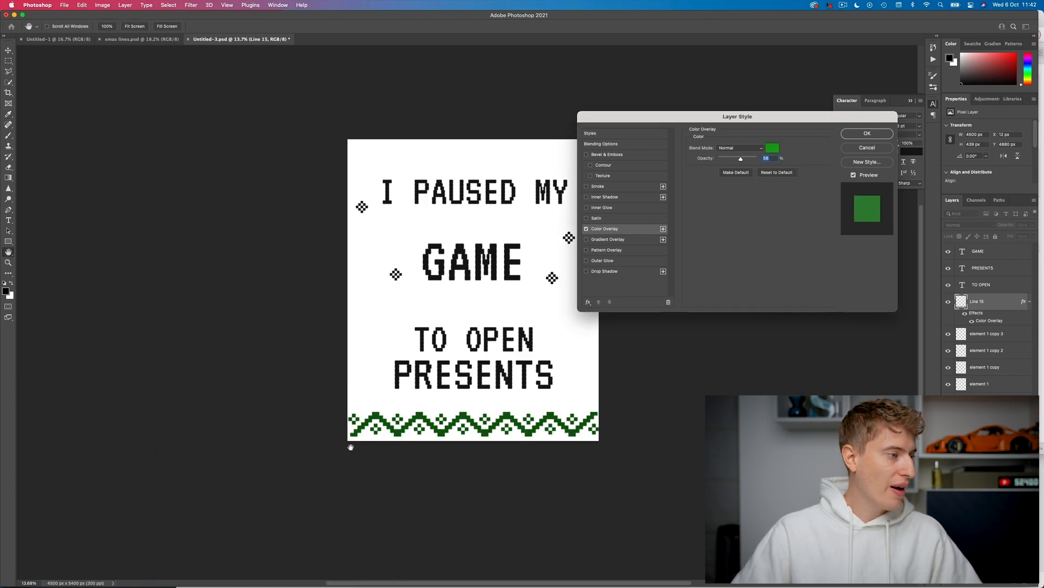
pyautogui.click(865, 133)
# Step: Place line 4.png from the christmas assets folder across the canvas width, aligned just above the green zigzag border
pyautogui.hotkey('ctrl', 'Up')
pyautogui.click(329, 156)
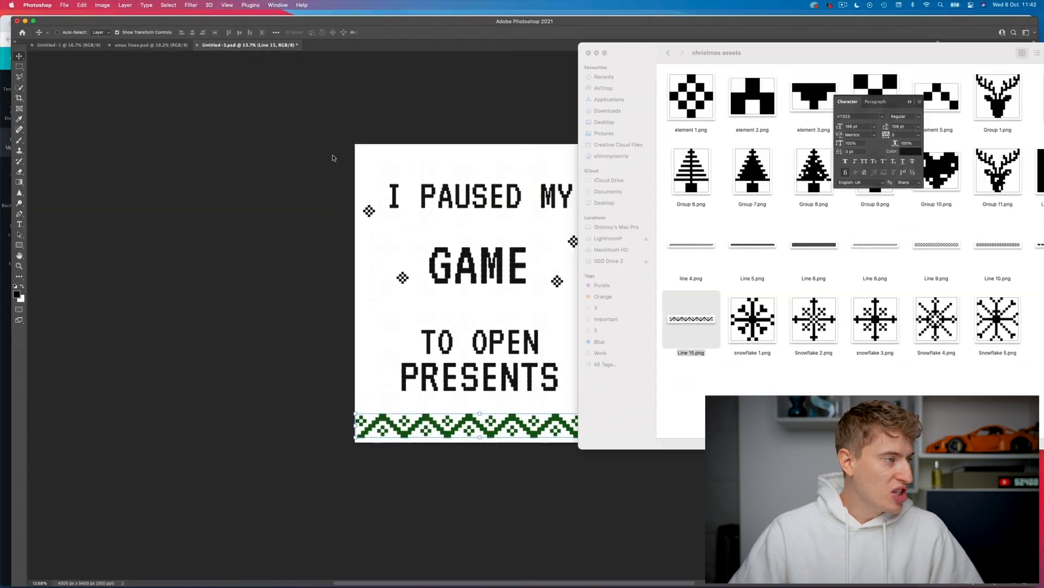
pyautogui.moveTo(705, 247); pyautogui.dragTo(478, 360)
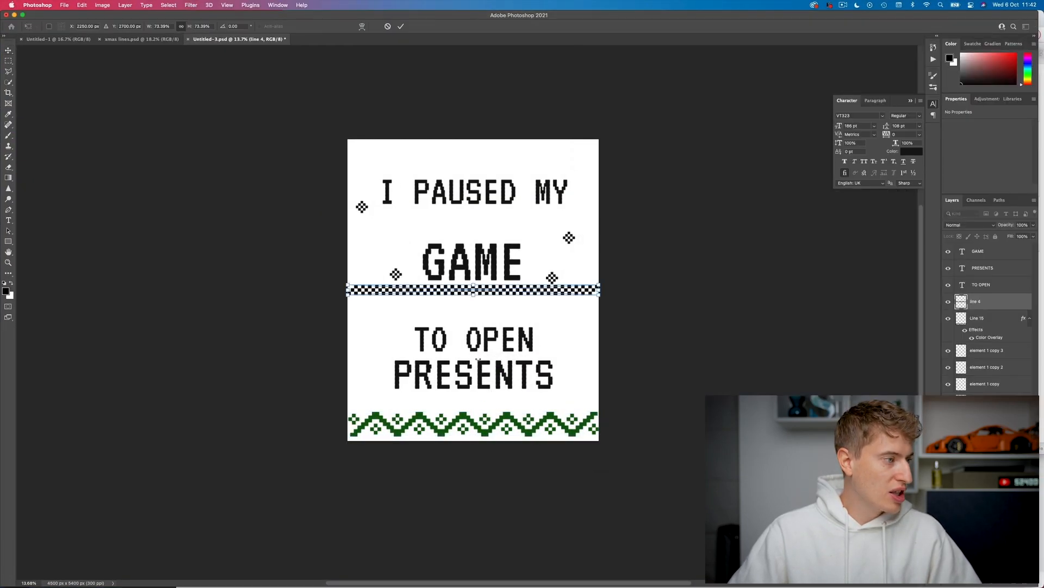
pyautogui.moveTo(515, 290); pyautogui.dragTo(508, 402)
pyautogui.press('Up')
pyautogui.press('Up')
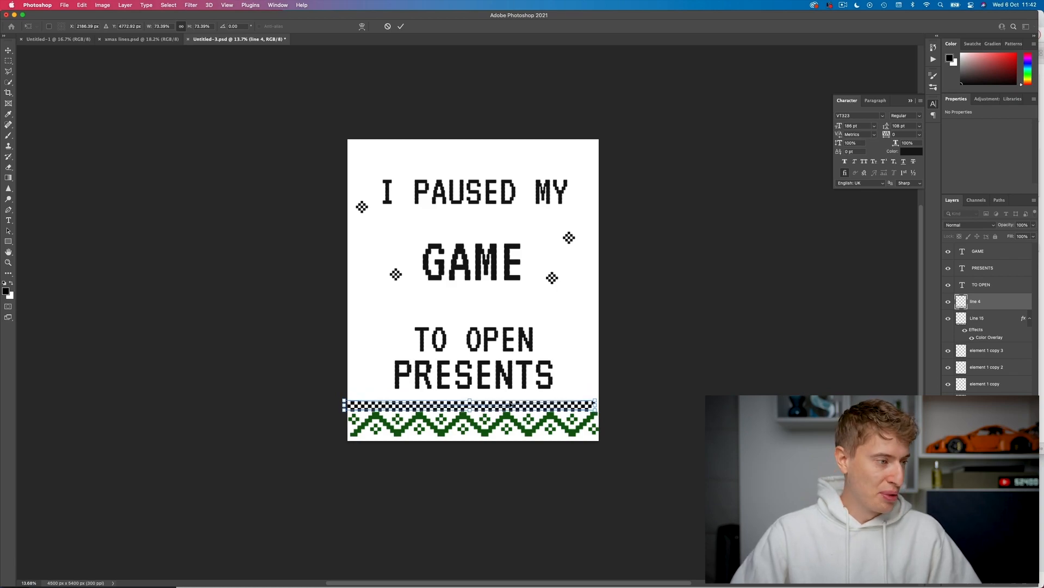
pyautogui.press('Right')
pyautogui.press('Right')
pyautogui.press('Right')
pyautogui.press('Right')
pyautogui.press('Right')
pyautogui.press('Up')
pyautogui.press('Up')
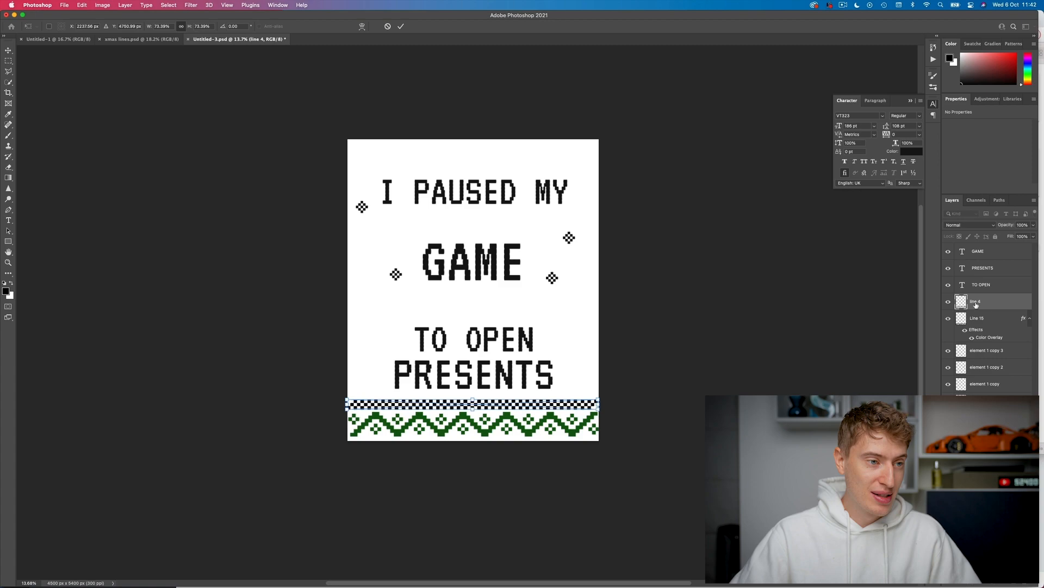
pyautogui.press('Return')
# Step: Rasterize the checkered line 4 layer and give it the same green Color Overlay as the zigzag
pyautogui.rightClick(994, 304)
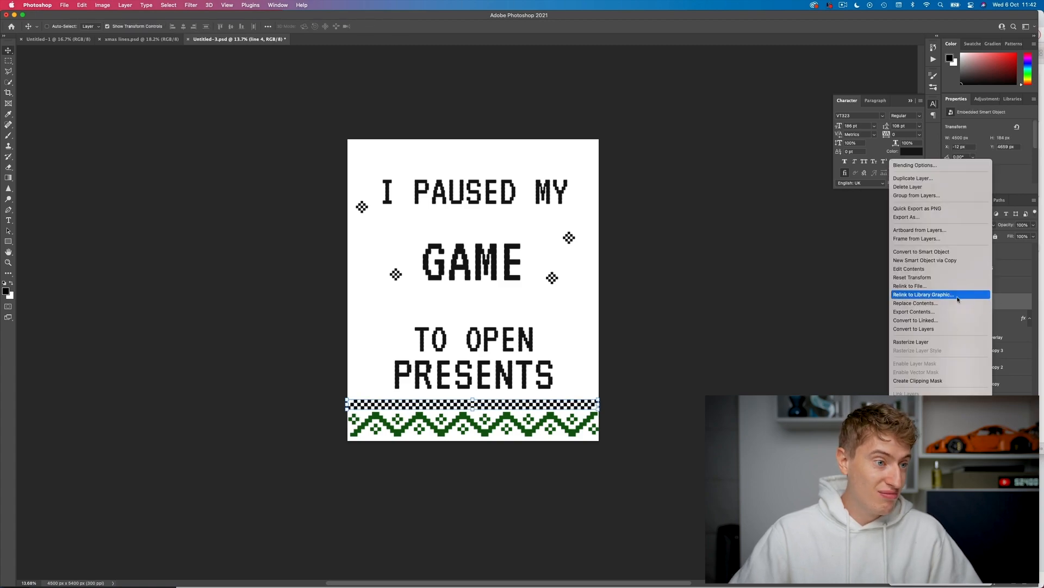
pyautogui.click(957, 342)
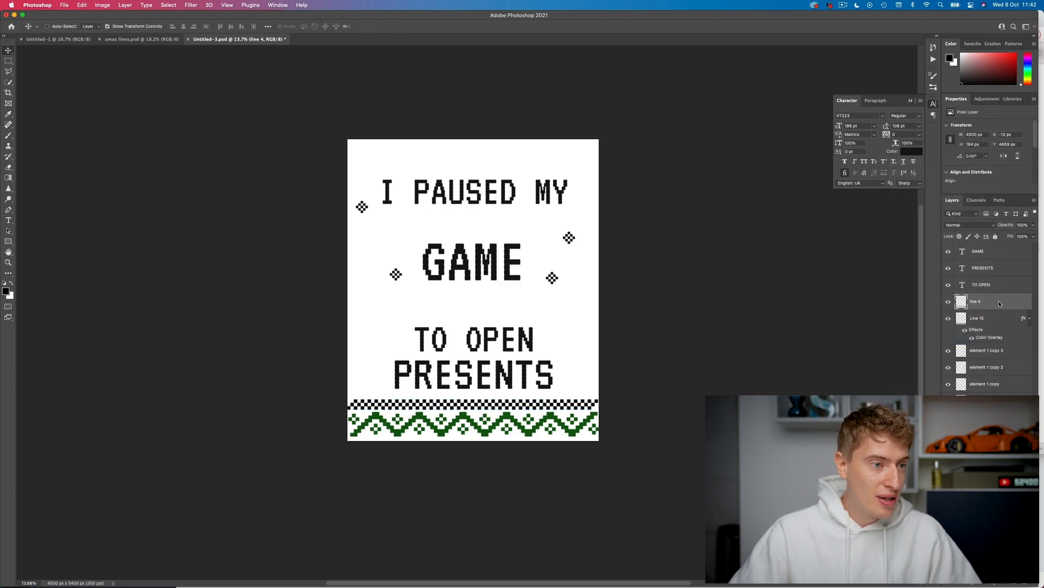
pyautogui.doubleClick(987, 304)
pyautogui.click(601, 229)
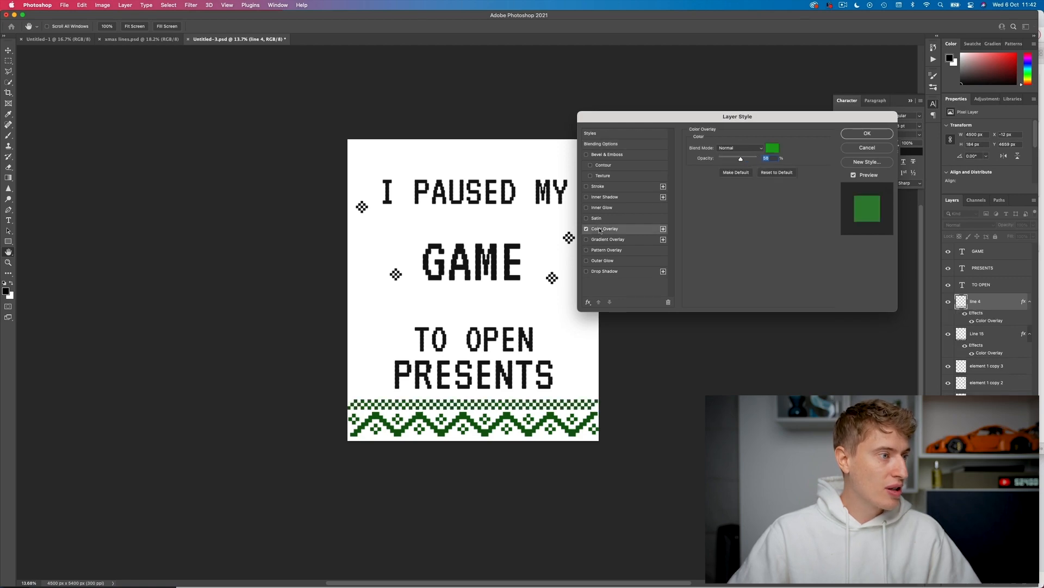
pyautogui.click(863, 133)
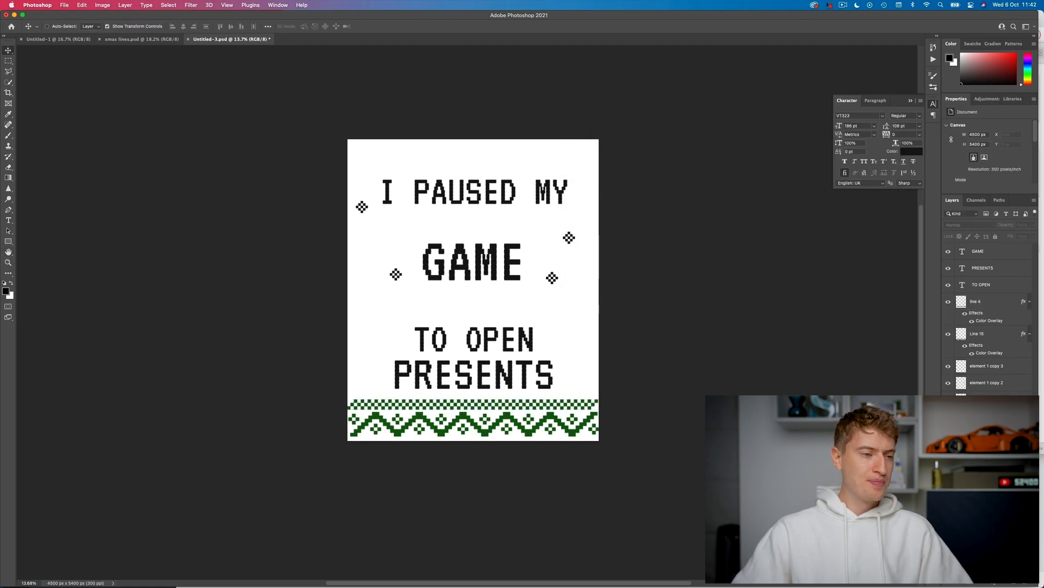